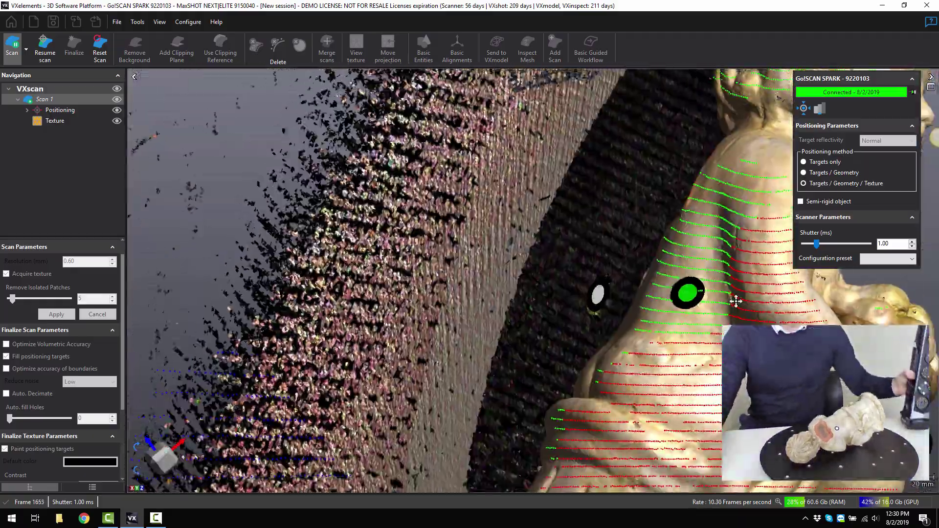
Check the live statue scan from several sides and stop scanning
left_click_drag(736, 301, 578, 246)
scroll(621, 206, "up", 10)
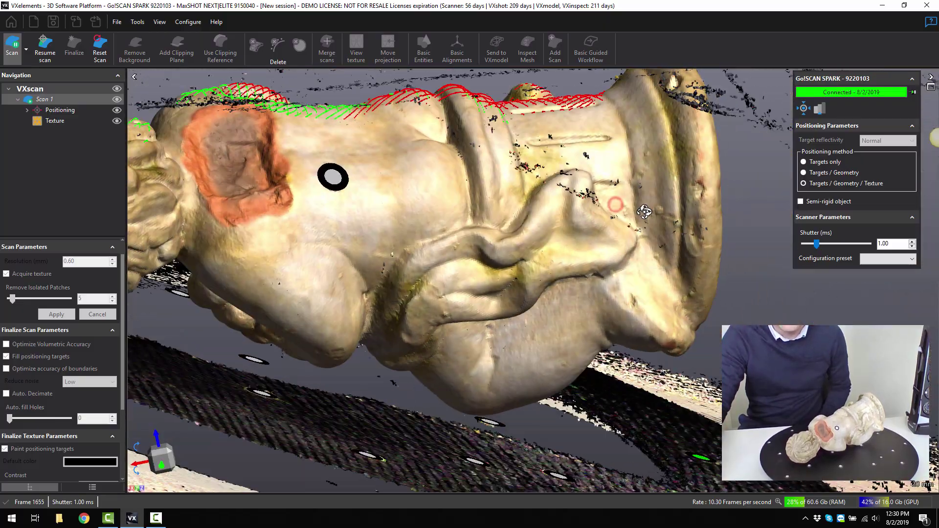
scroll(538, 191, "down", 10)
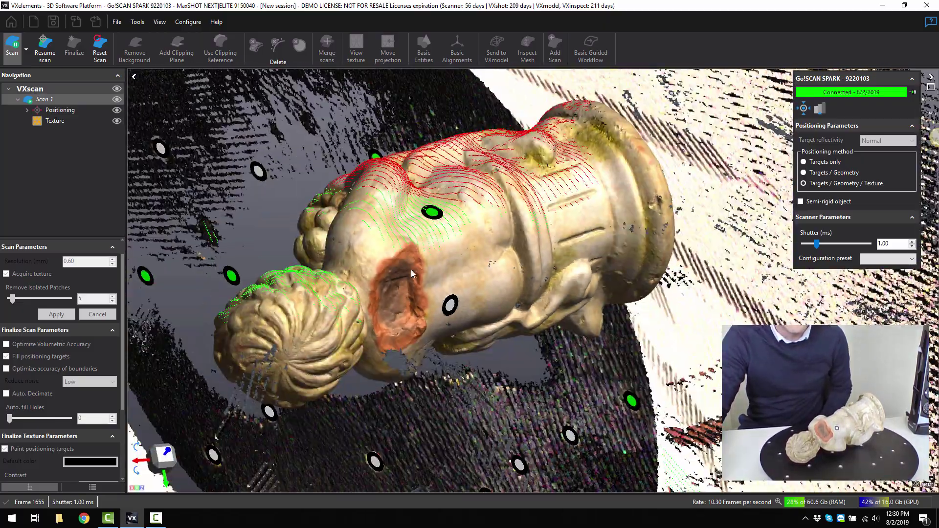
left_click_drag(411, 273, 436, 294)
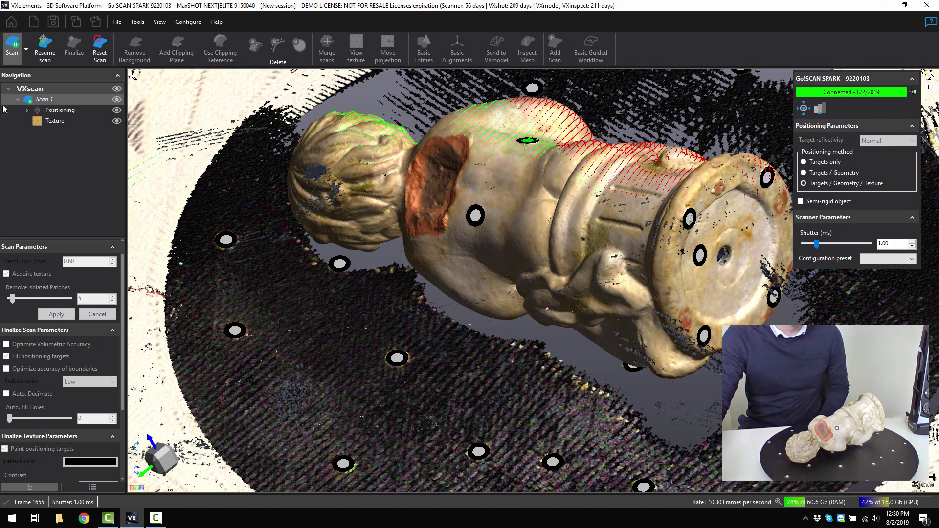
left_click(8, 54)
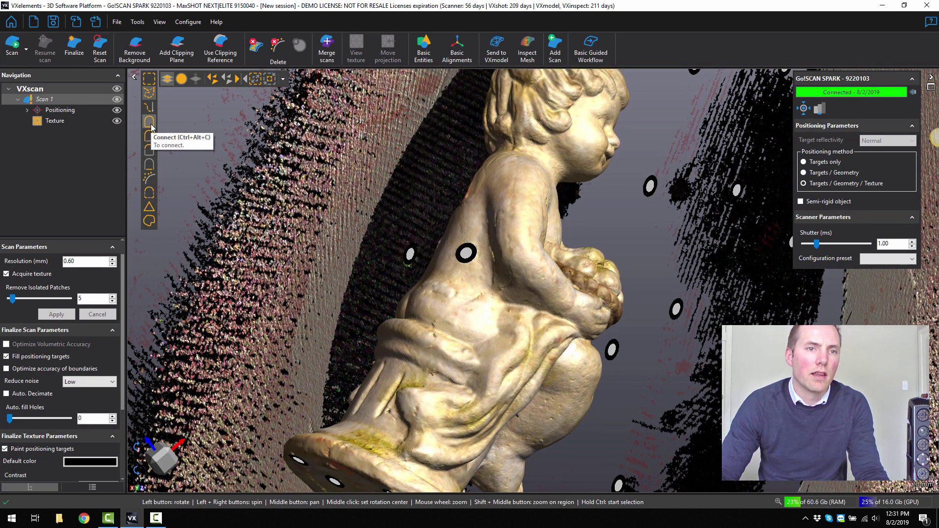
Select the connected statue surface, invert the selection, and permanently delete the surrounding turntable and table data
left_click(151, 125)
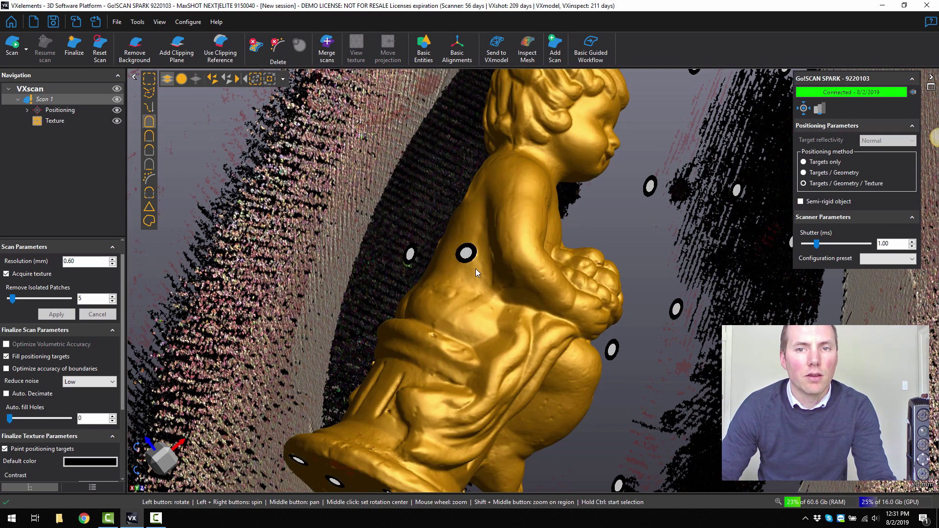
scroll(476, 269, "down", 3)
left_click_drag(494, 311, 440, 196)
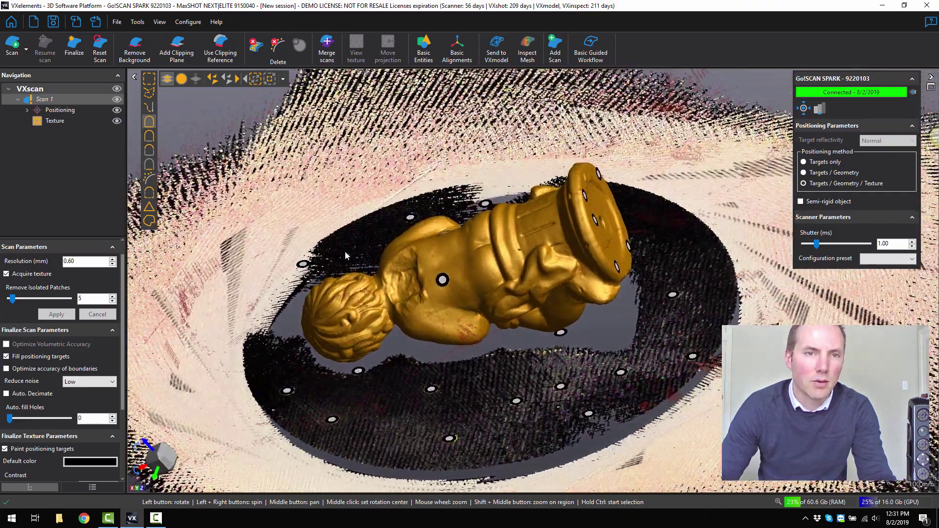
left_click(240, 82)
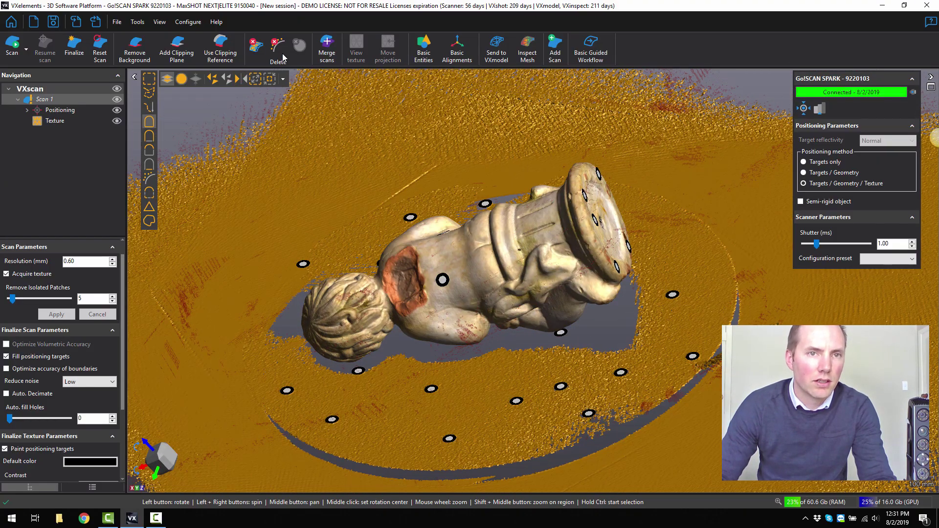
left_click(257, 45)
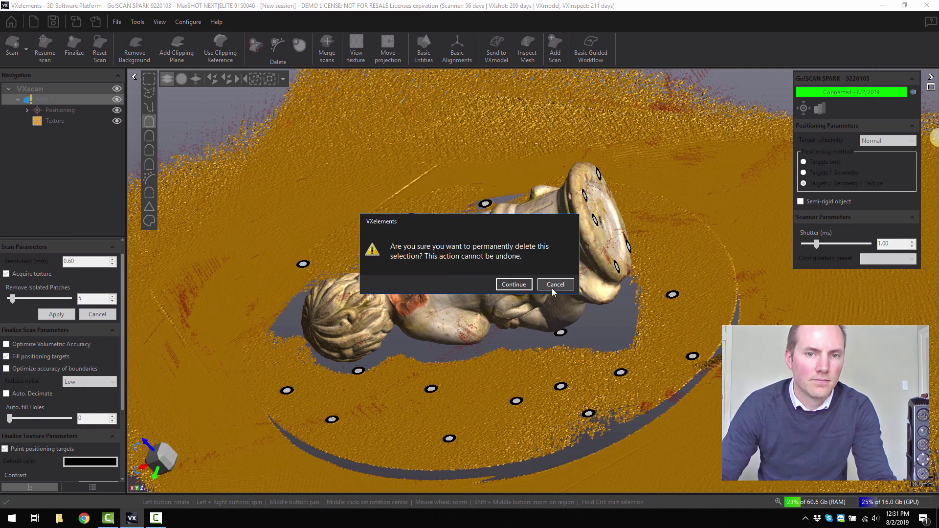
left_click(517, 287)
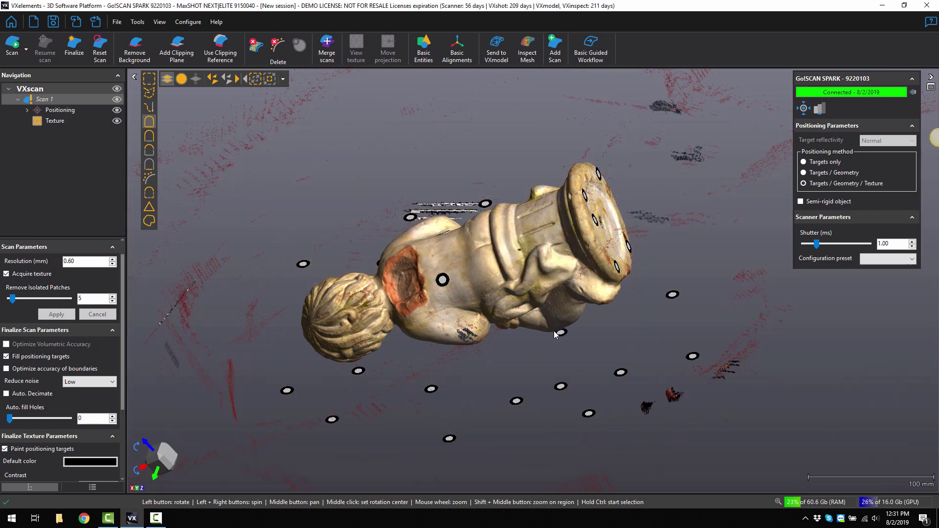
Hide the positioning targets and finalize the statue scan at 0.60 mm resolution
left_click_drag(501, 275, 483, 285)
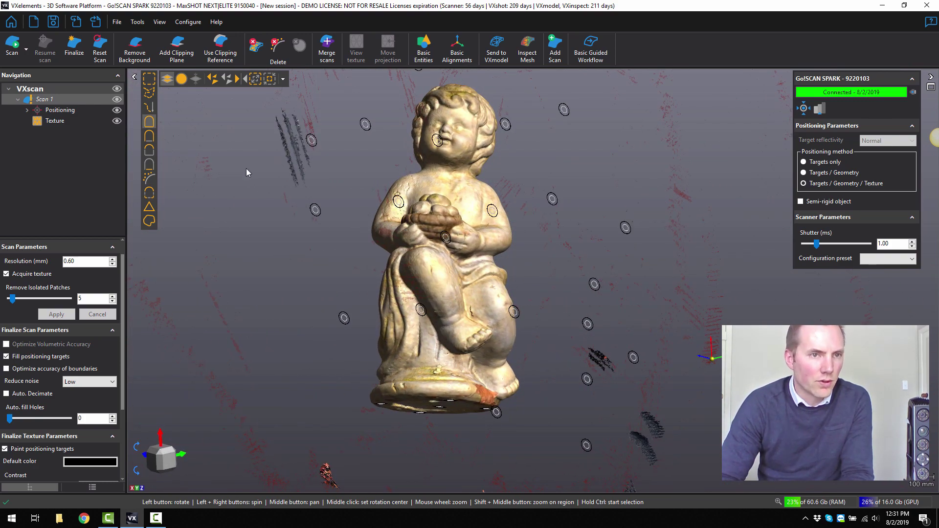
left_click(117, 110)
left_click_drag(406, 275, 401, 281)
scroll(444, 319, "up", 3)
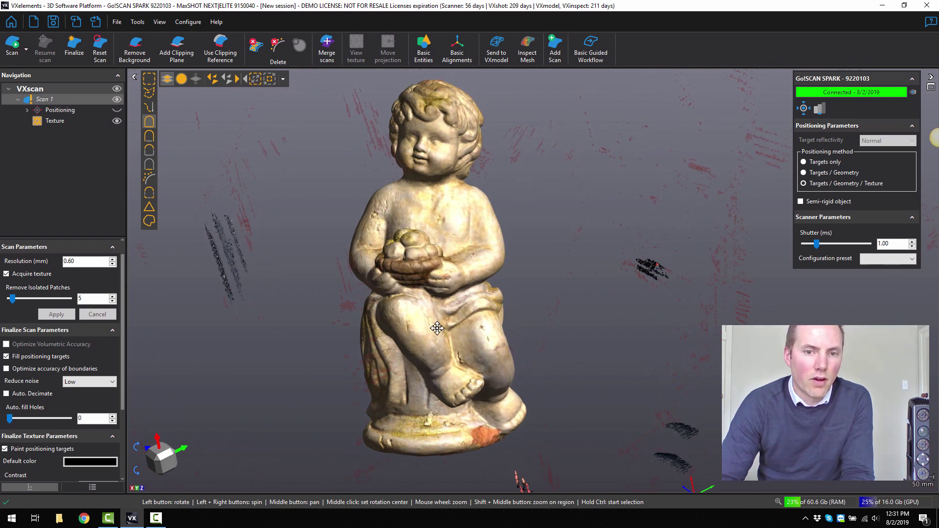
left_click_drag(433, 334, 436, 313)
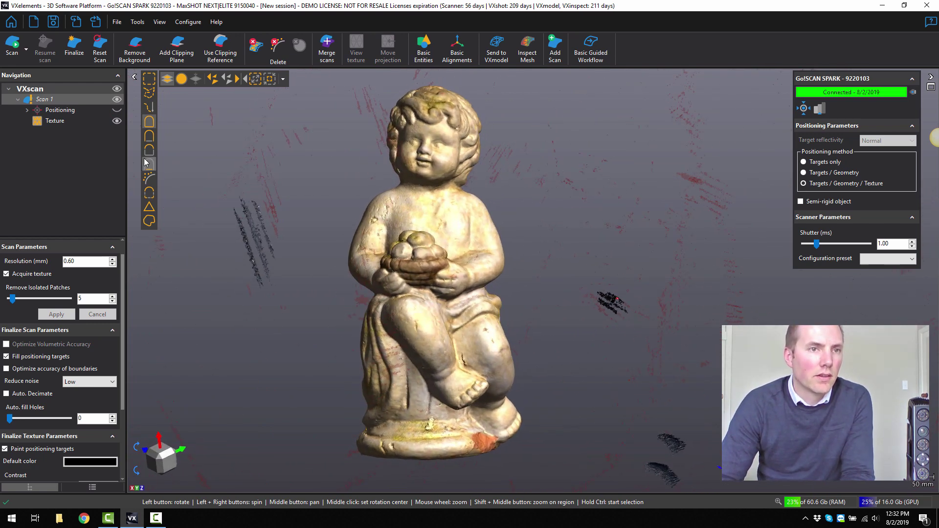
left_click(80, 55)
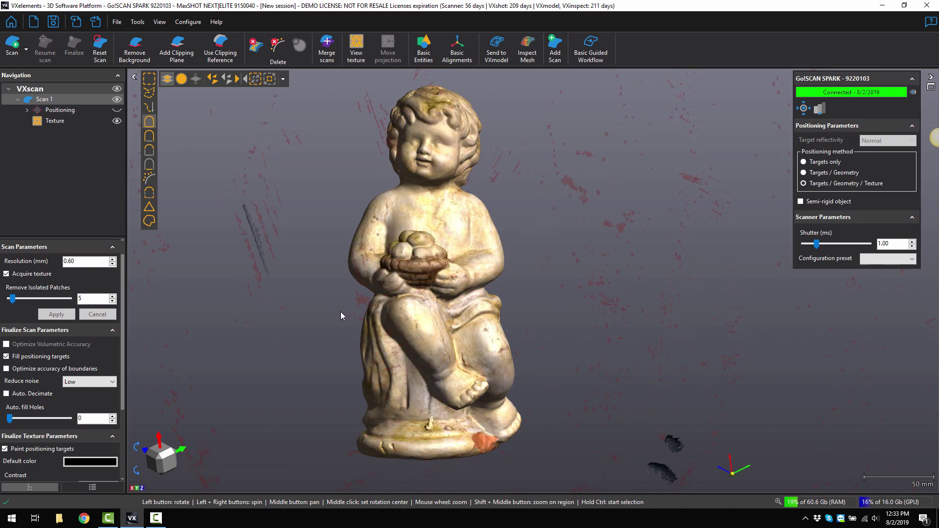
Examine the finalized textured statue and the export types available for the scan
mouse_move(420, 269)
left_mouse_down()
mouse_move(438, 256)
mouse_move(416, 259)
left_mouse_up()
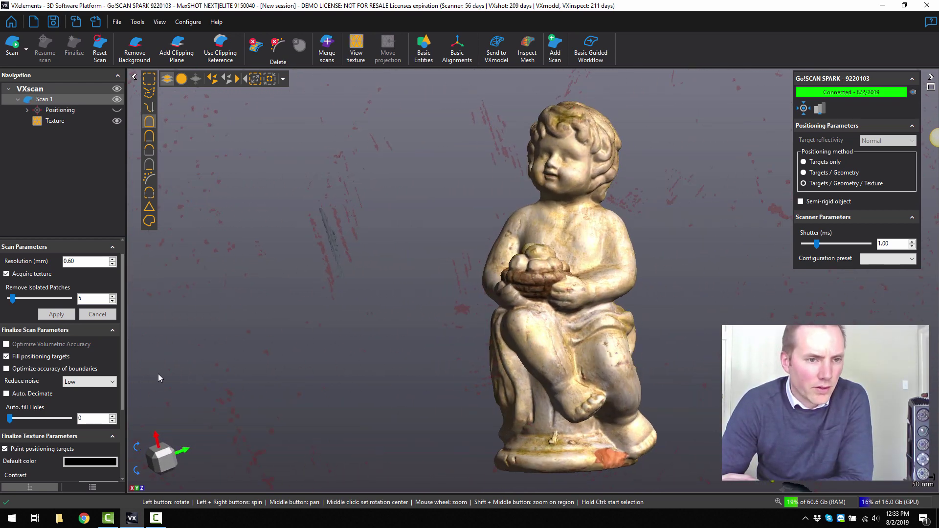
left_click_drag(377, 370, 426, 338)
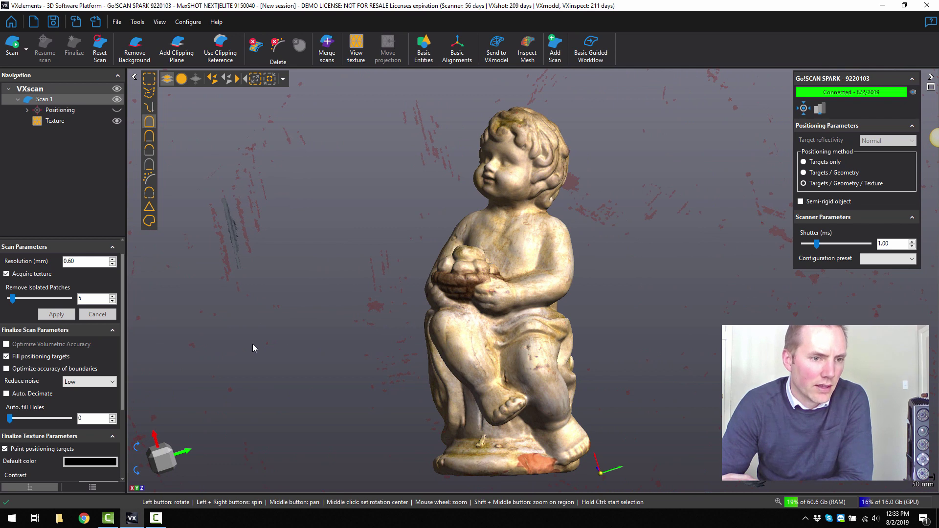
left_click(117, 22)
mouse_move(121, 109)
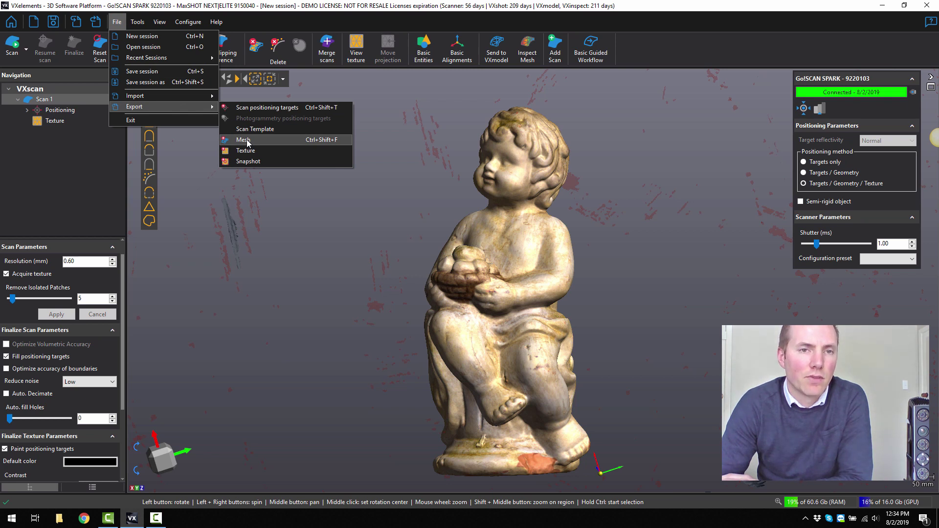
left_click(429, 224)
middle_click_drag(483, 295, 469, 297)
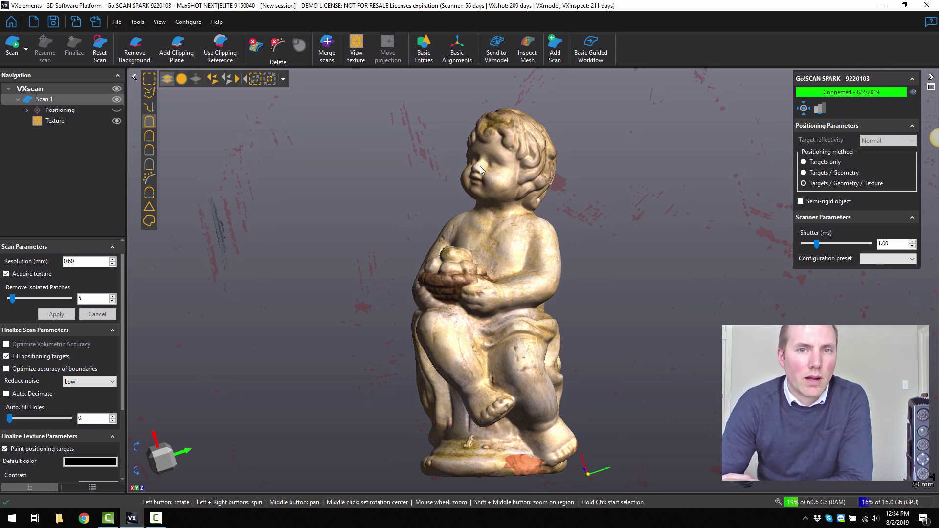
left_click(467, 61)
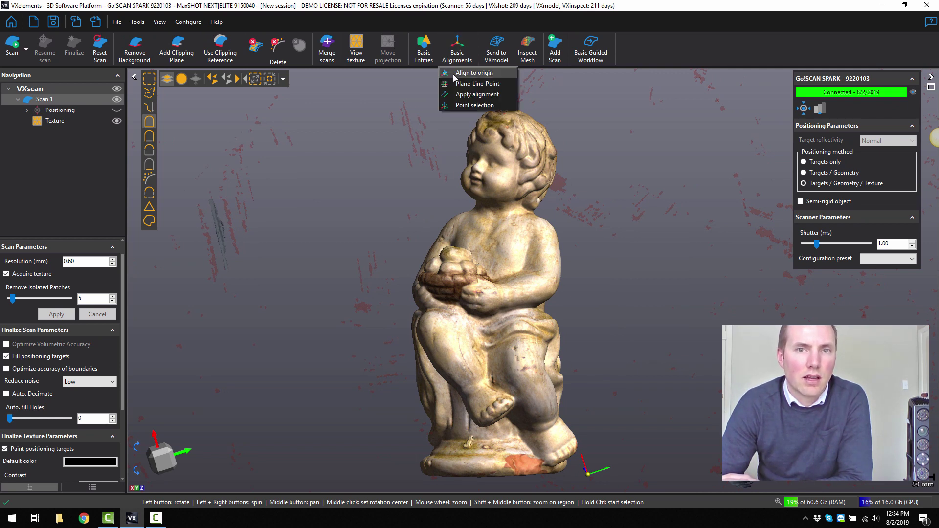
left_click(454, 77)
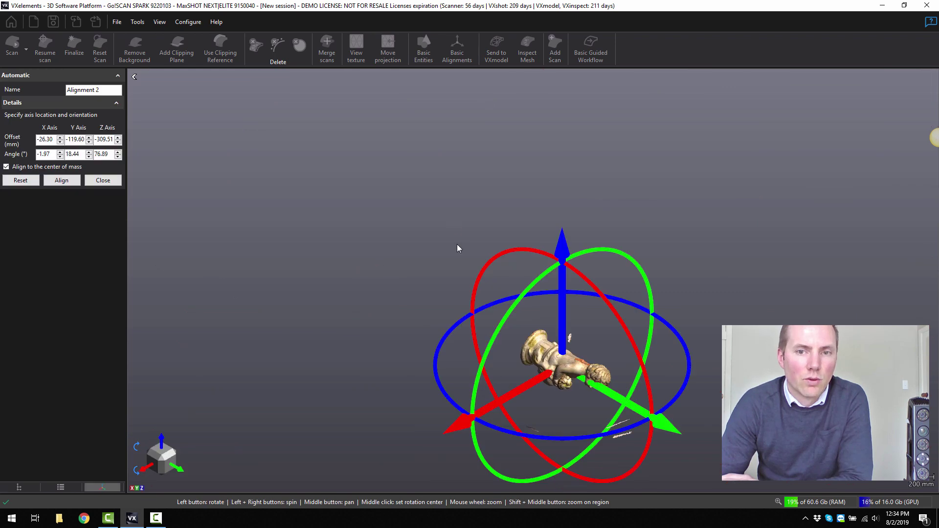
left_click_drag(547, 405, 545, 311)
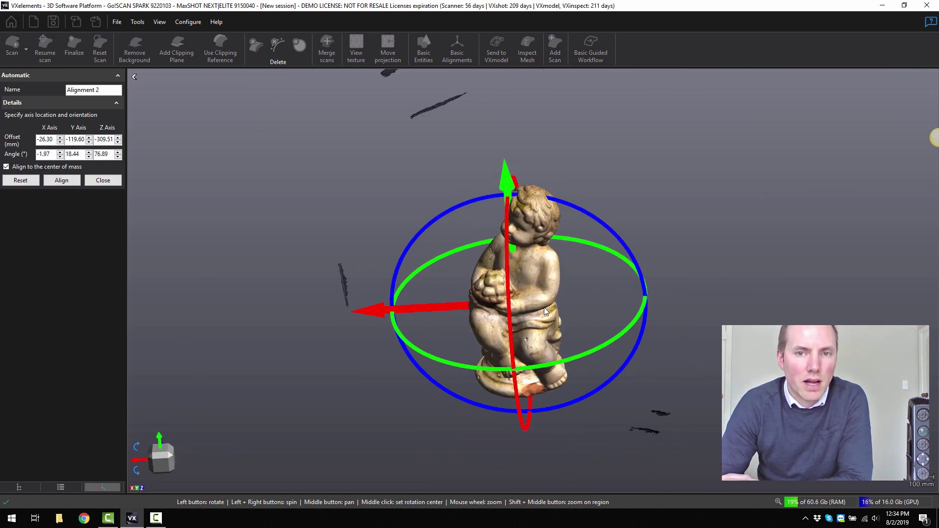
left_click(111, 181)
Send the finalized scan to VXmodel and hide the original Scan 1
left_click_drag(445, 227, 432, 254)
scroll(418, 242, "up", 3)
scroll(432, 254, "up", 3)
middle_click_drag(432, 254, 431, 239)
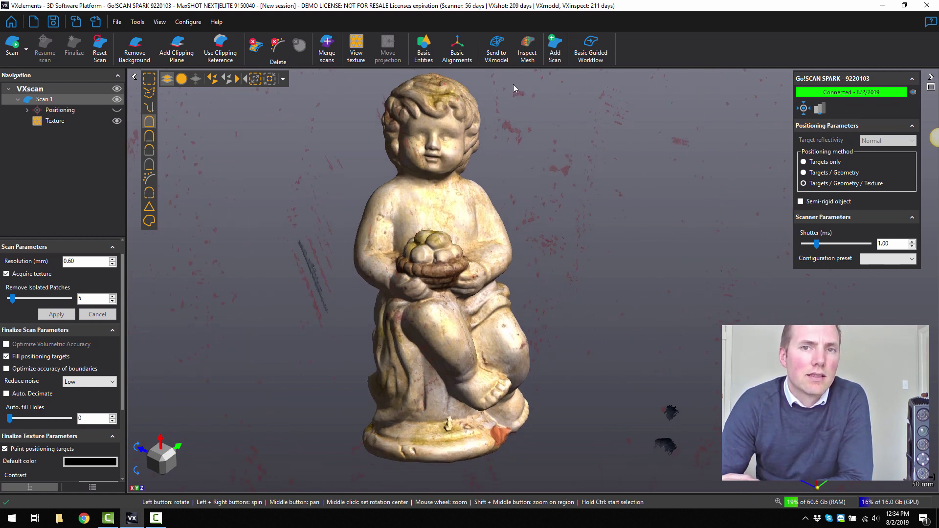
left_click(502, 57)
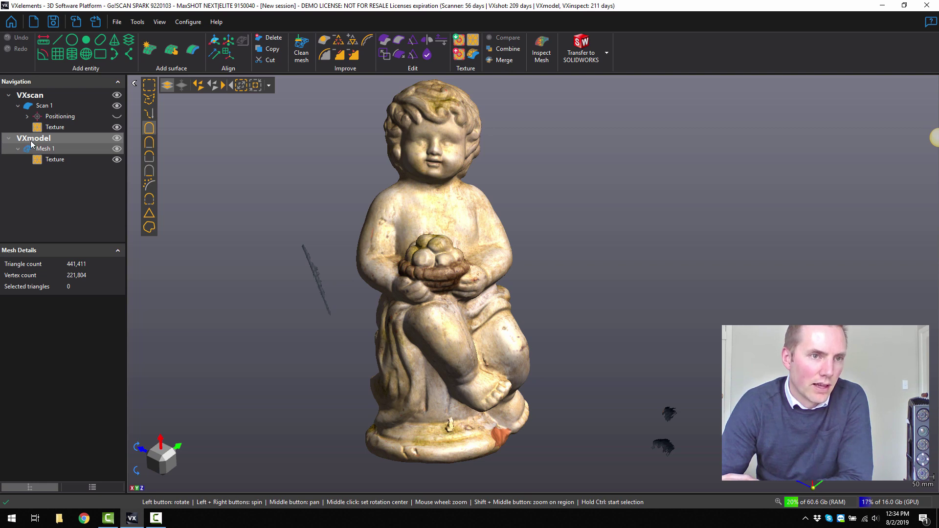
left_click(117, 107)
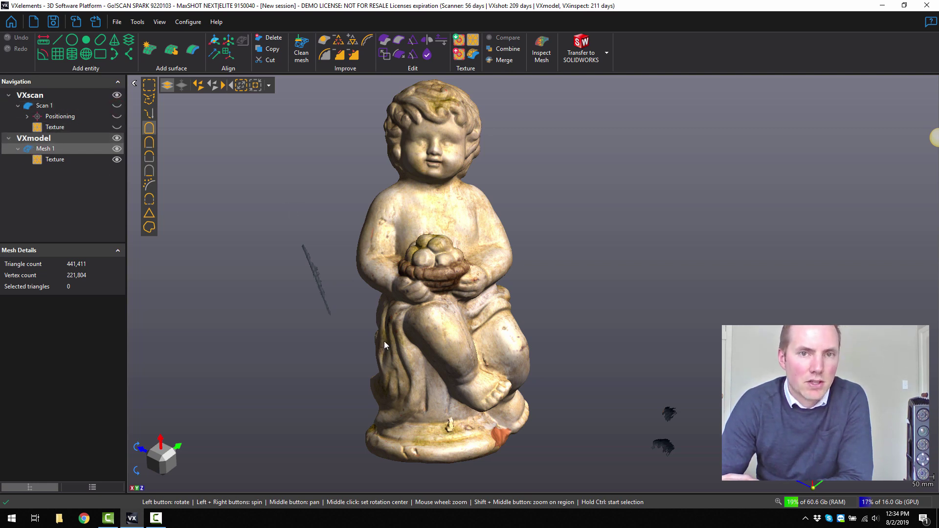
Select the connected statue in the VXmodel mesh, invert the selection, and delete the isolated stray patches
left_click_drag(384, 345, 451, 294)
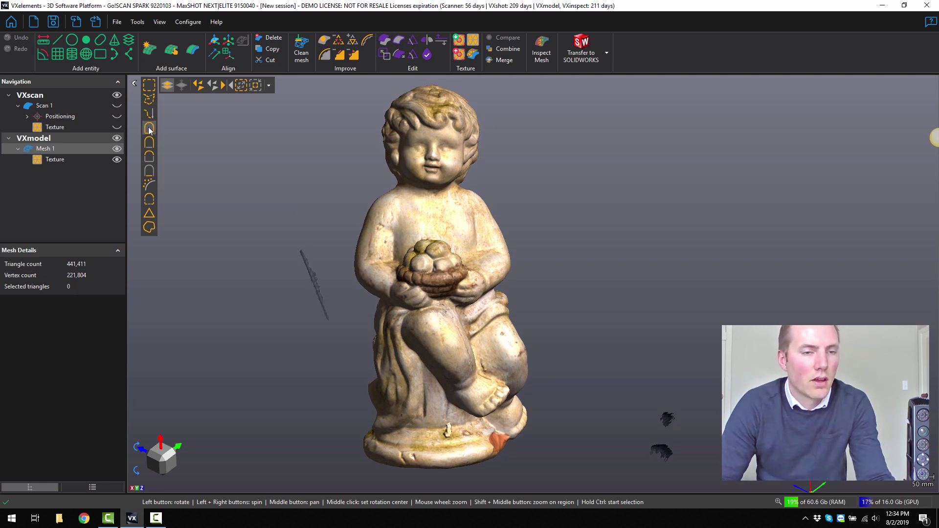
left_click(420, 198, "ctrl")
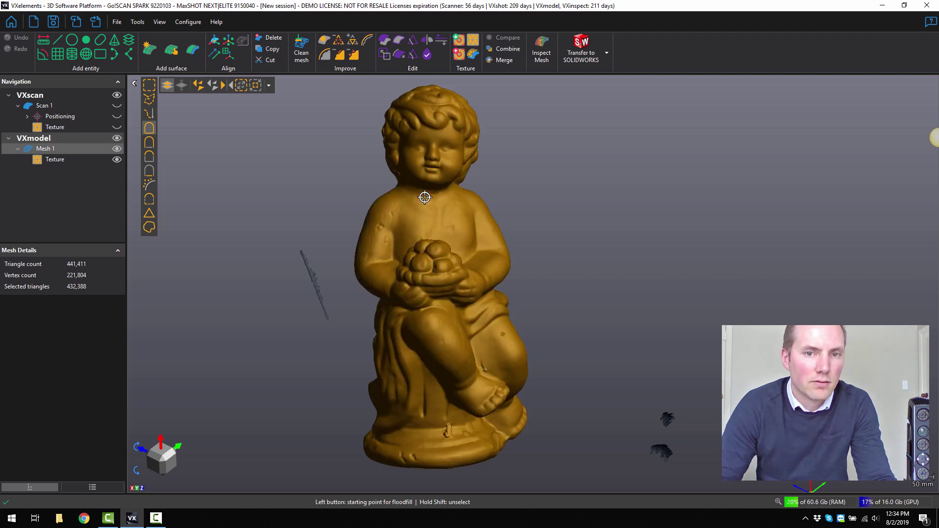
left_click(226, 86)
left_click(271, 38)
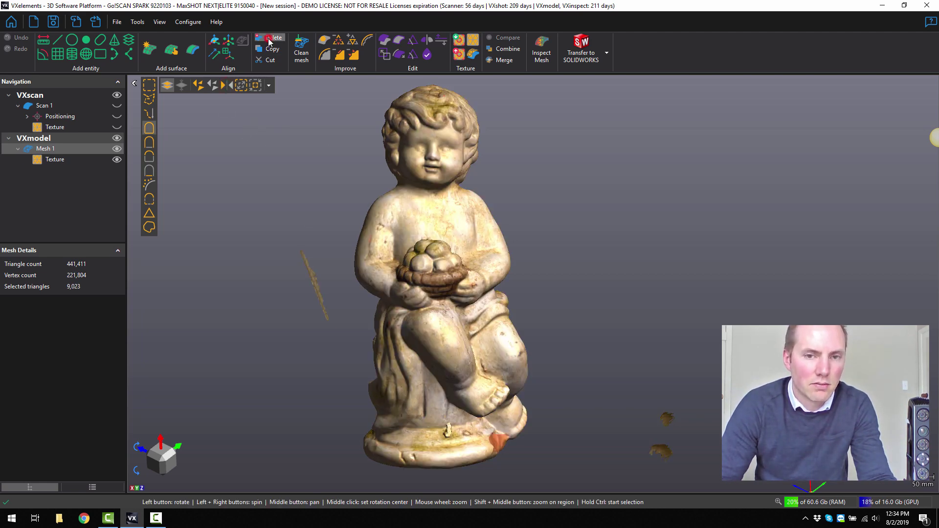
Display the cleaned mesh as triangles and wire frame, viewed at the carved recess on the statue's back
mouse_move(418, 261)
left_mouse_down()
mouse_move(440, 253)
mouse_move(403, 320)
mouse_move(419, 277)
mouse_move(401, 273)
mouse_move(434, 272)
mouse_move(425, 275)
mouse_move(433, 259)
left_mouse_up()
middle_click_drag(433, 260, 444, 264)
scroll(438, 257, "up", 10)
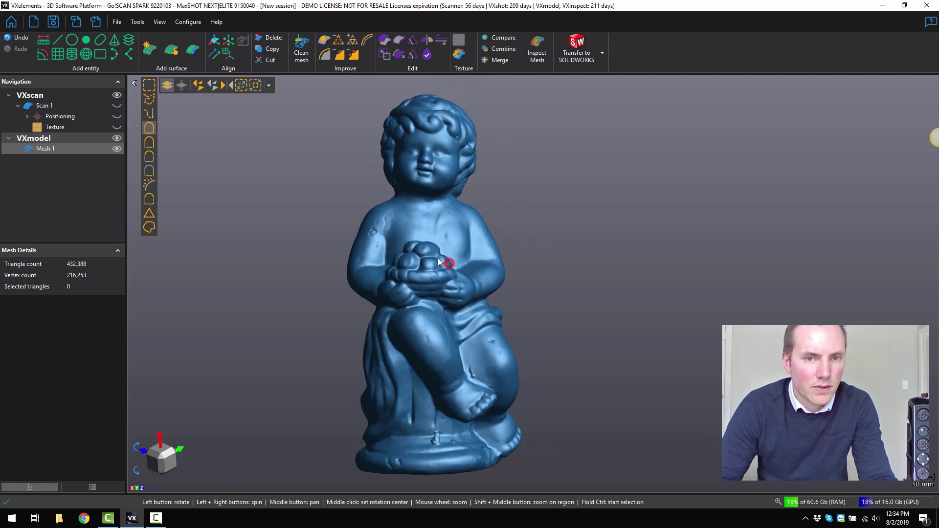
left_click_drag(394, 292, 484, 286)
scroll(483, 286, "down", 3)
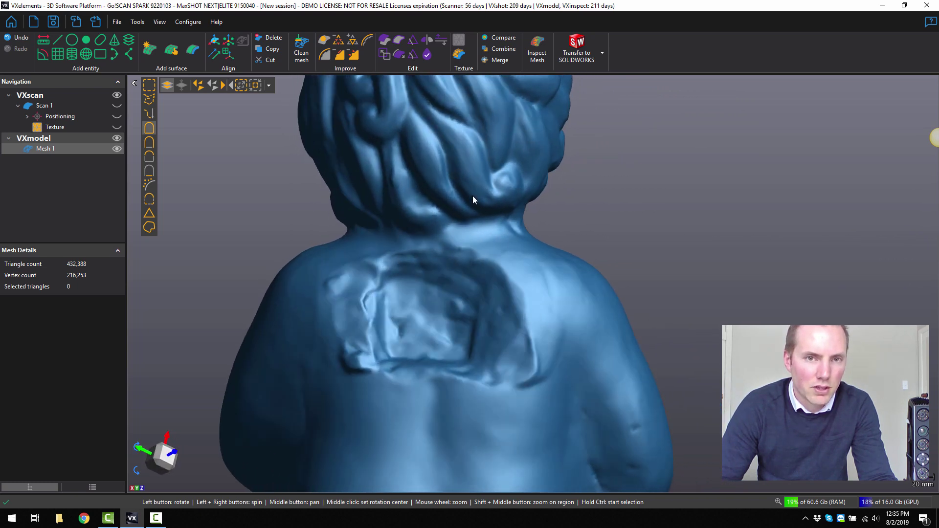
left_click(77, 489)
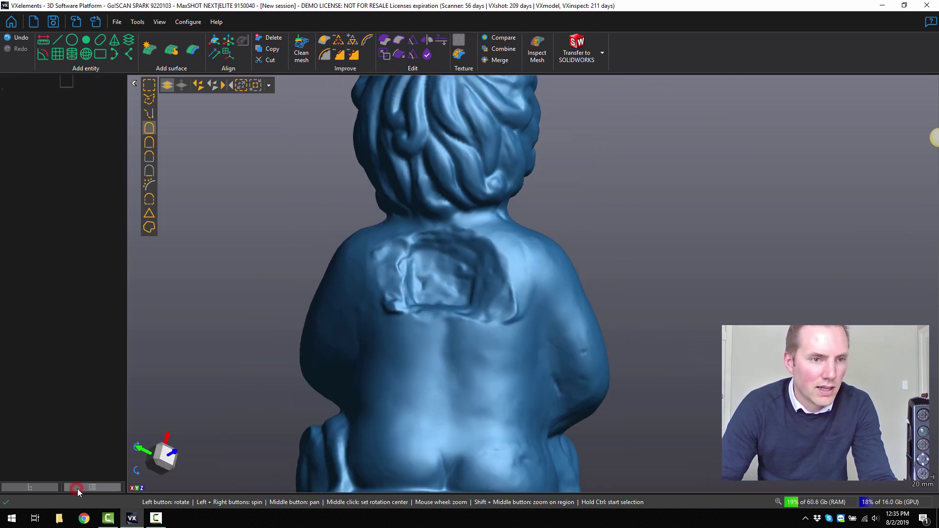
left_click(9, 277)
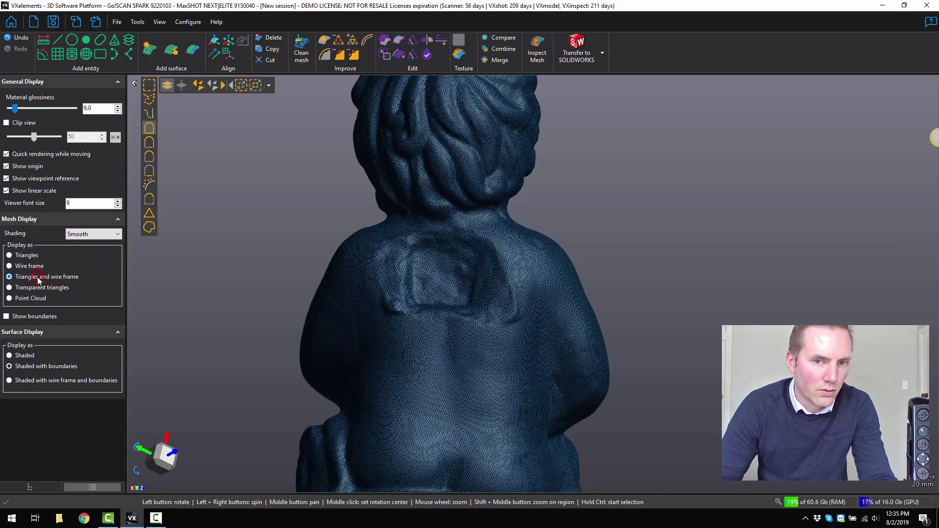
Examine the triangle mesh closely on the statue's neck, back and face, and return the display to plain triangles
scroll(455, 284, "up", 5)
middle_click_drag(465, 269, 433, 421)
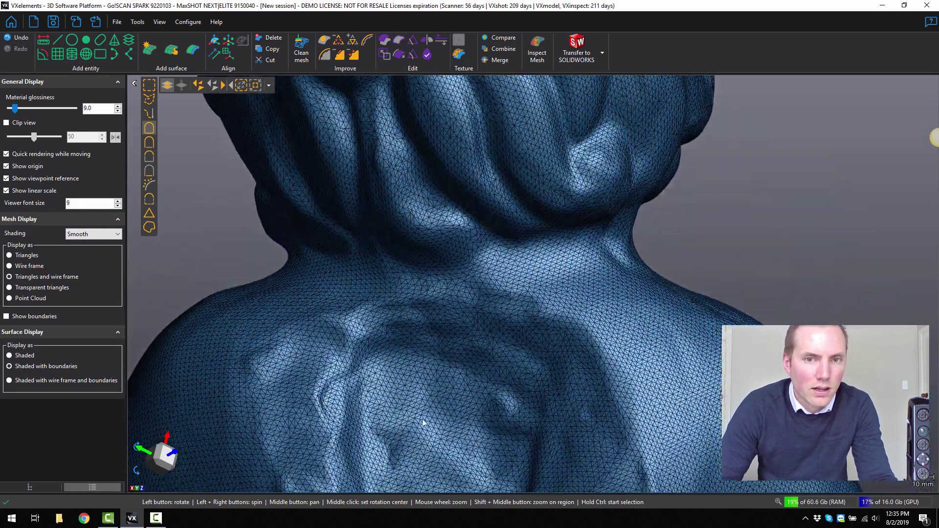
scroll(433, 427, "up", 5)
left_click_drag(483, 241, 545, 234)
scroll(545, 233, "down", 3)
left_click_drag(314, 256, 474, 255)
scroll(533, 196, "up", 3)
scroll(532, 196, "down", 5)
left_click_drag(504, 309, 524, 282)
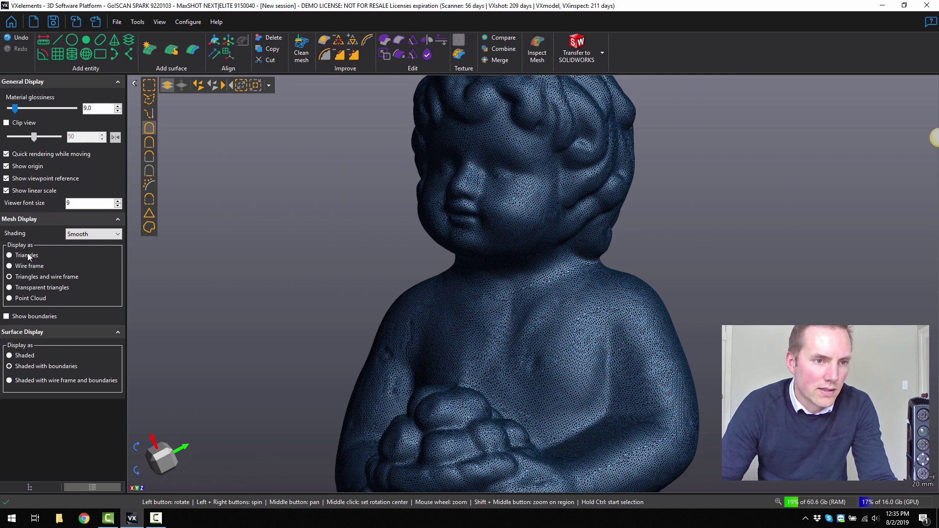
Fill the open hole in the underside of the statue's base using the low curvature filling method
scroll(497, 356, "down", 3)
left_click_drag(420, 283, 435, 311)
scroll(459, 294, "down", 5)
left_click(324, 43)
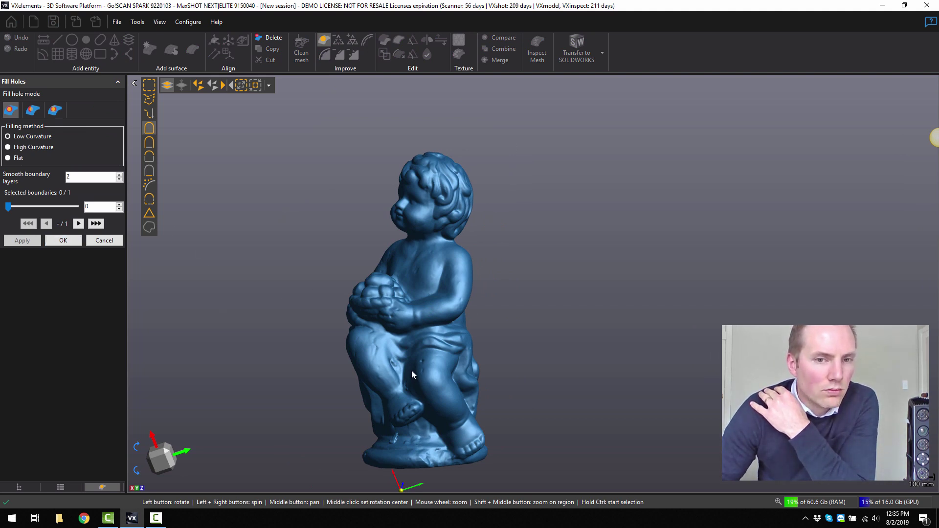
left_click_drag(412, 375, 426, 389)
scroll(425, 388, "up", 5)
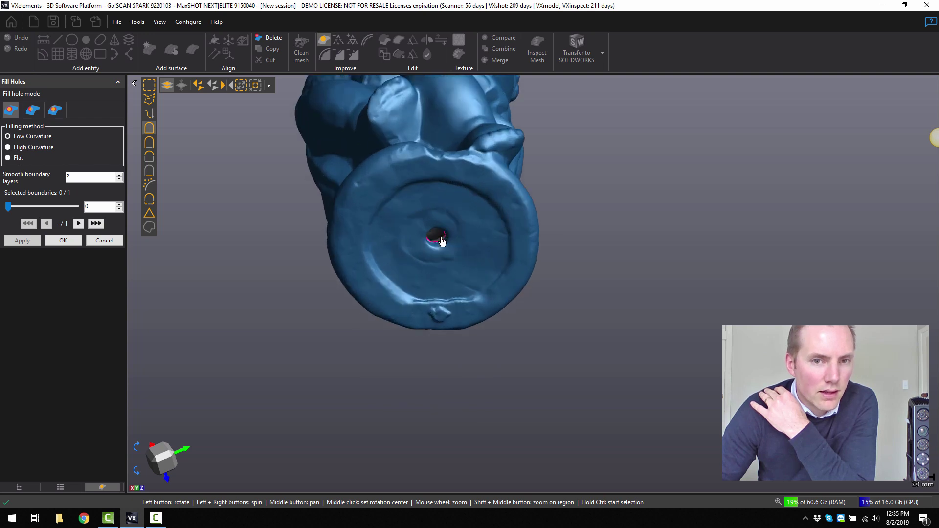
scroll(442, 240, "up", 4)
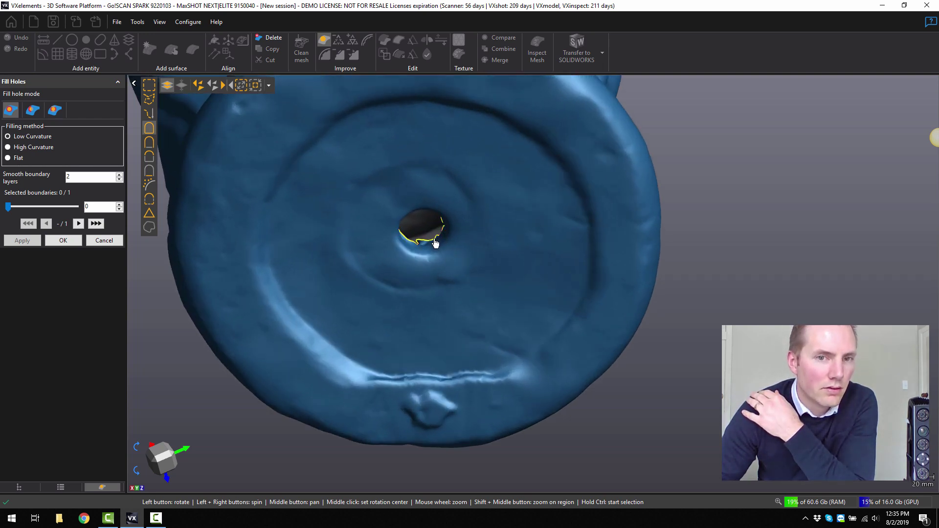
left_click(435, 243)
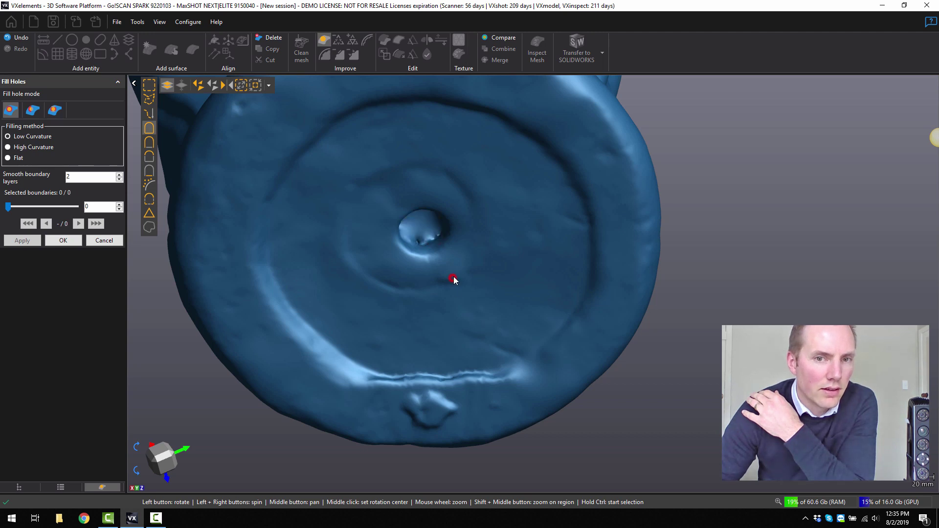
left_click_drag(454, 280, 412, 352)
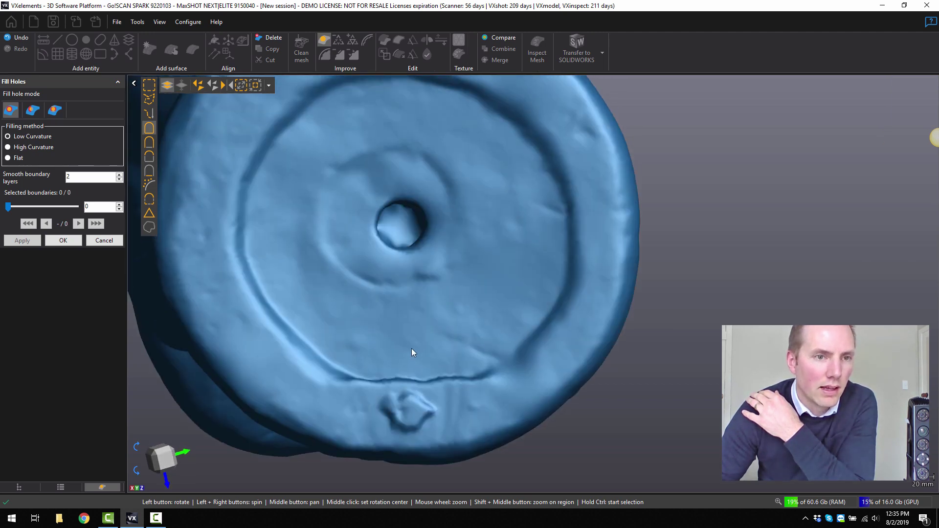
left_click(61, 240)
Check the mesh properties for watertightness, volume, area and boundary count
right_click(47, 149)
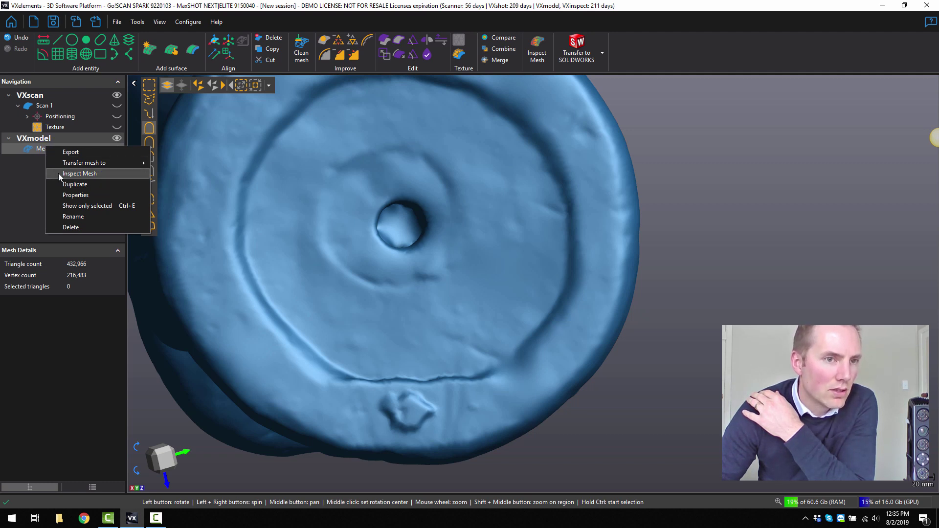
left_click(64, 195)
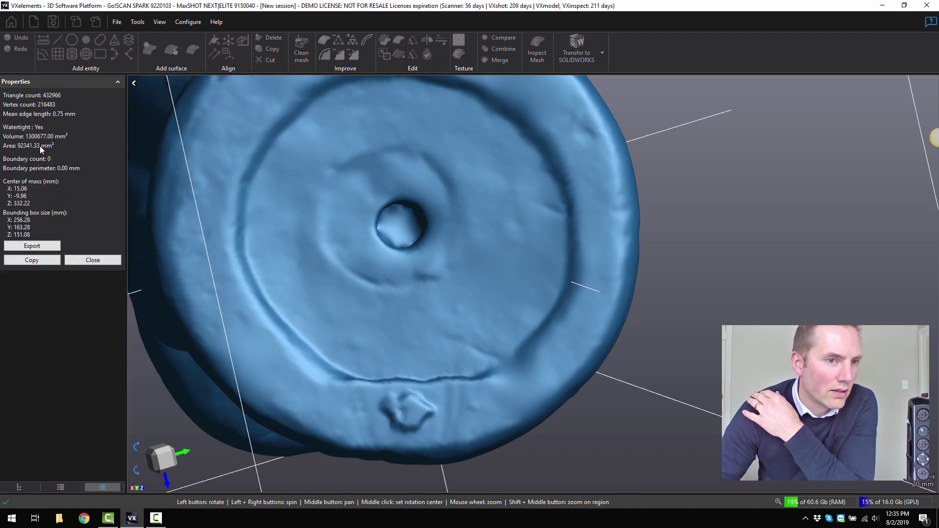
left_click(74, 261)
Create a plane from triangle patches on opposite sides of the base's flat underside rim, with its normal flipped toward the statue
scroll(446, 330, "down", 5)
left_click_drag(446, 330, 427, 286)
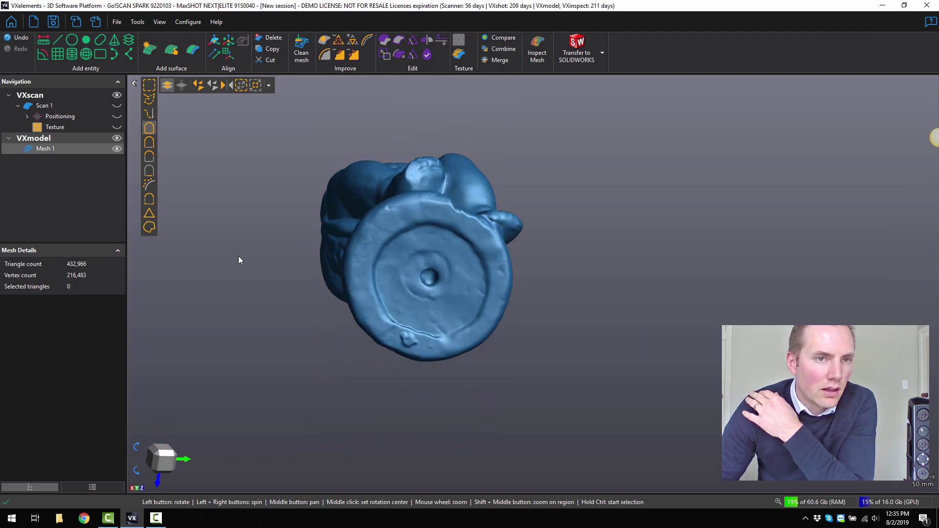
left_click(59, 55)
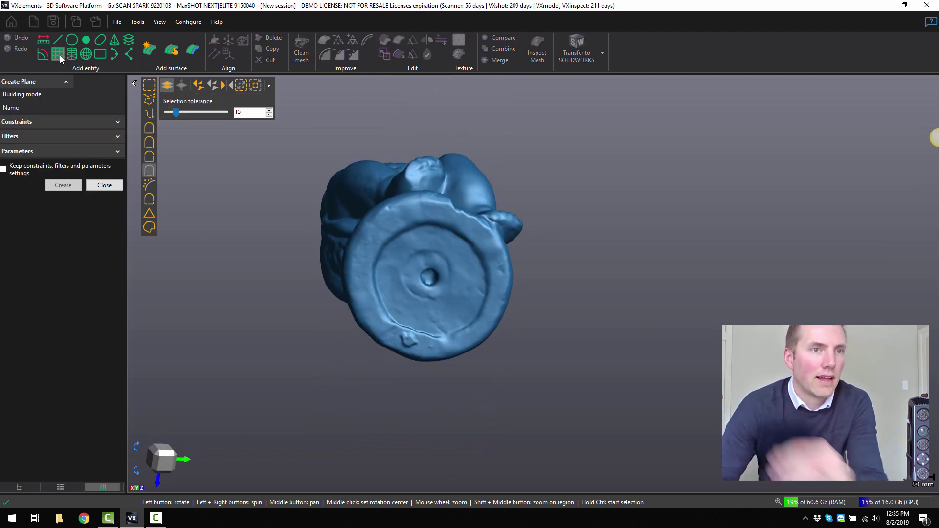
left_click(389, 227)
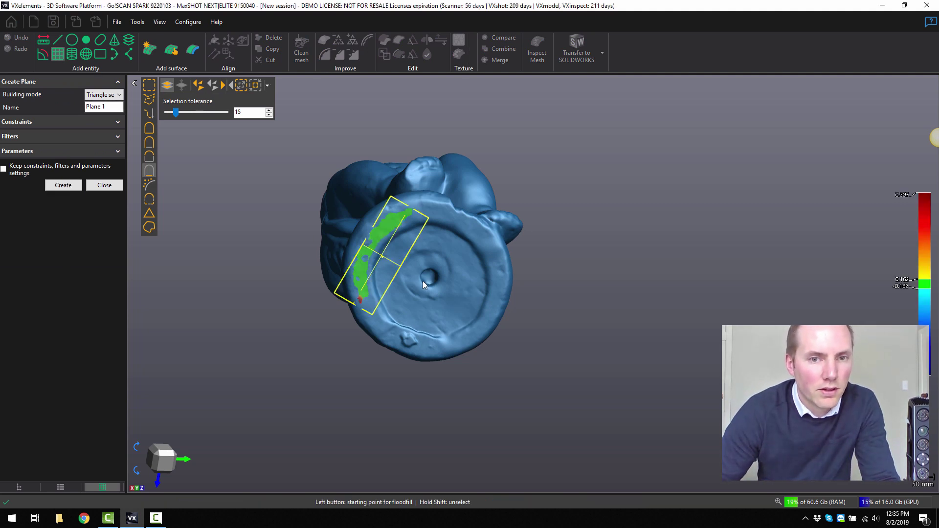
left_click(486, 331)
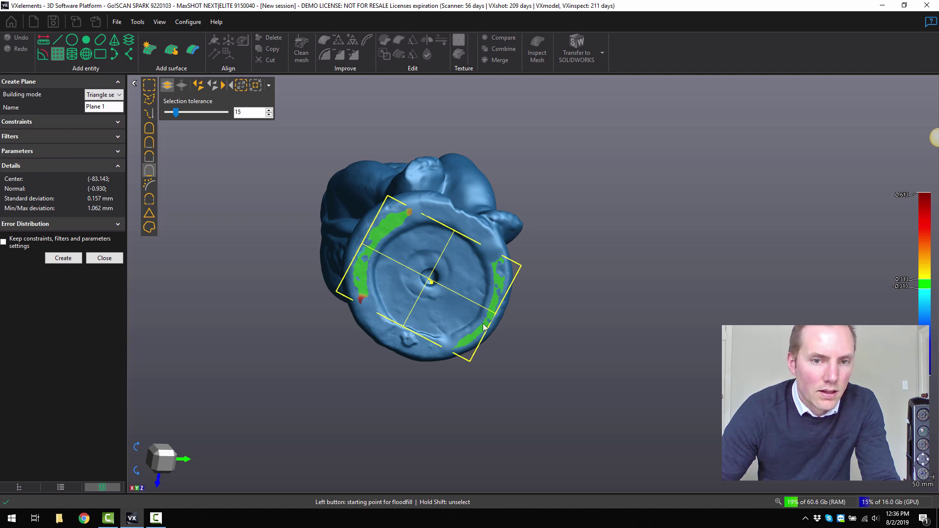
left_click_drag(483, 327, 436, 294)
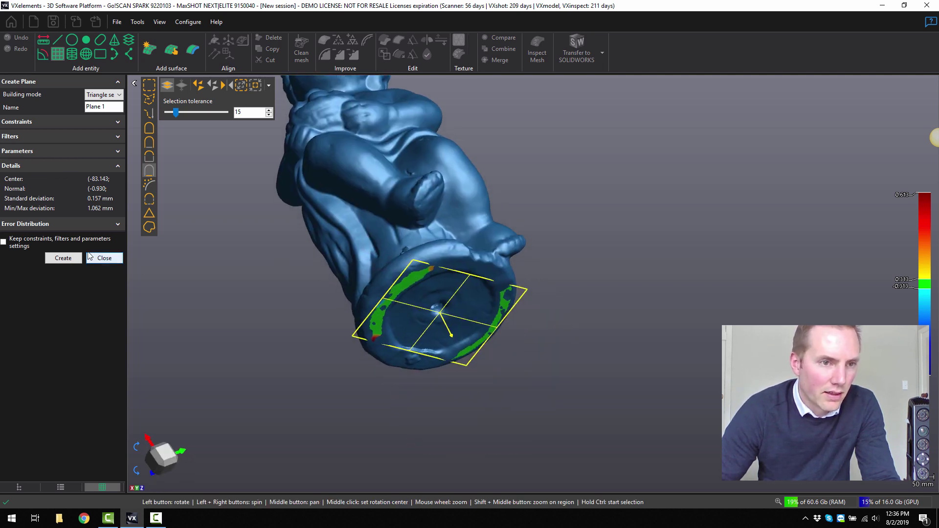
left_click(32, 156)
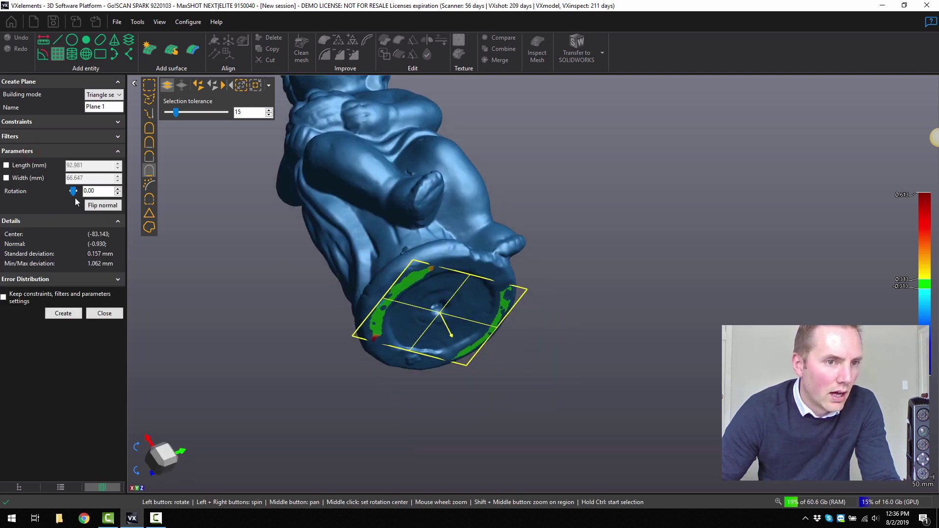
left_click(92, 205)
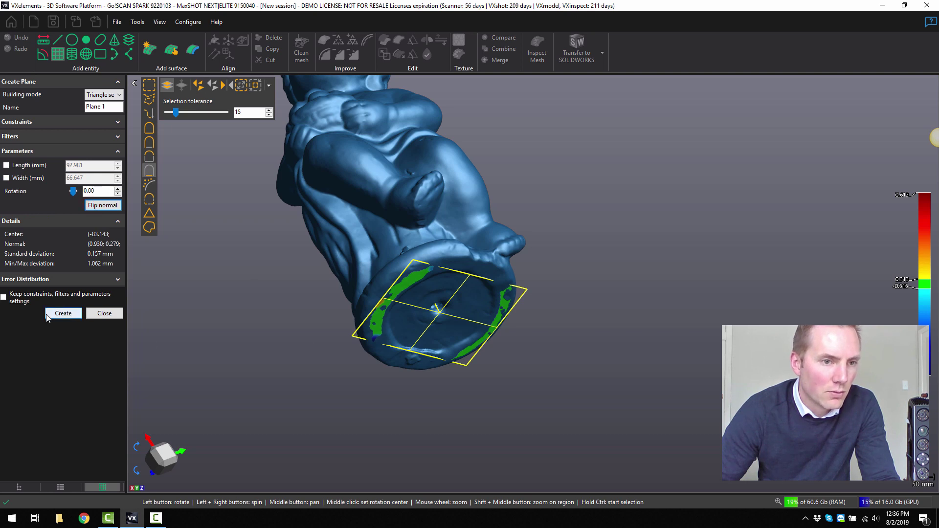
left_click(68, 316)
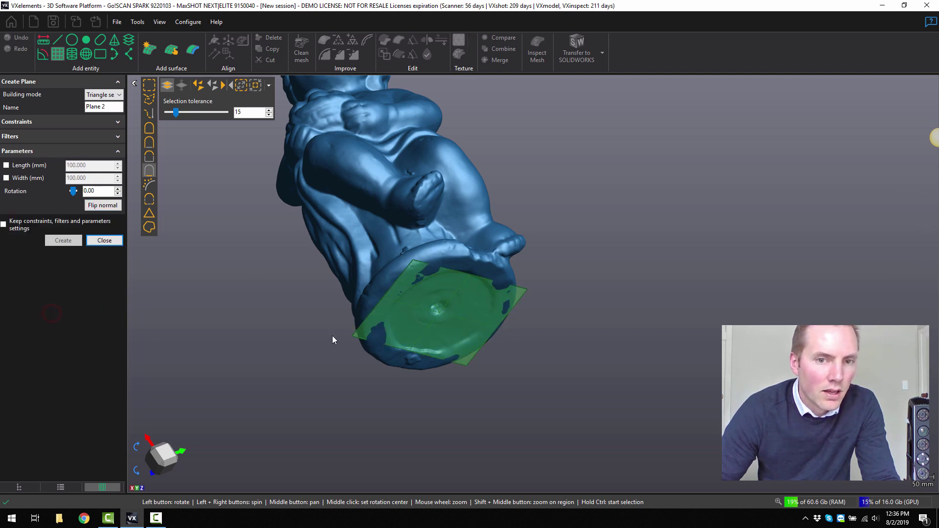
left_click(104, 240)
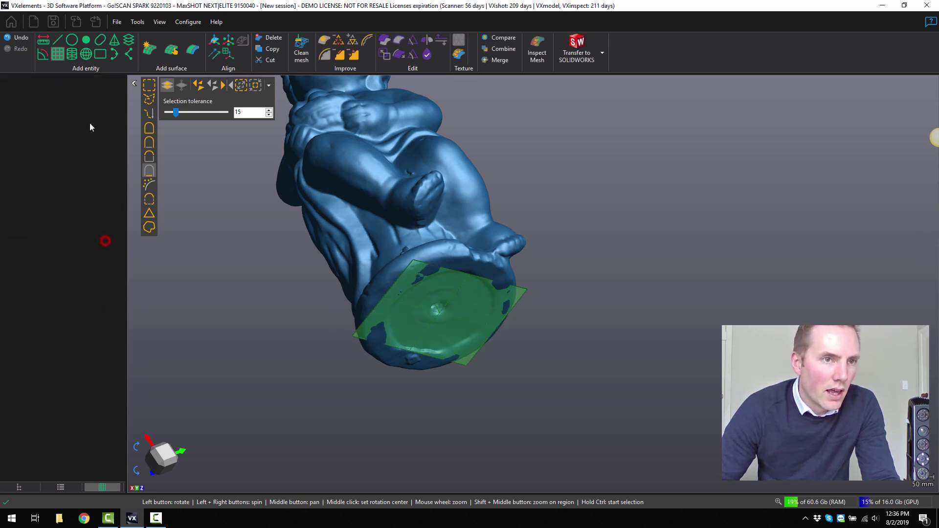
Create a cylinder from triangle patches on the front and back of the round pedestal above the base
left_click(71, 55)
left_click_drag(403, 222, 425, 229)
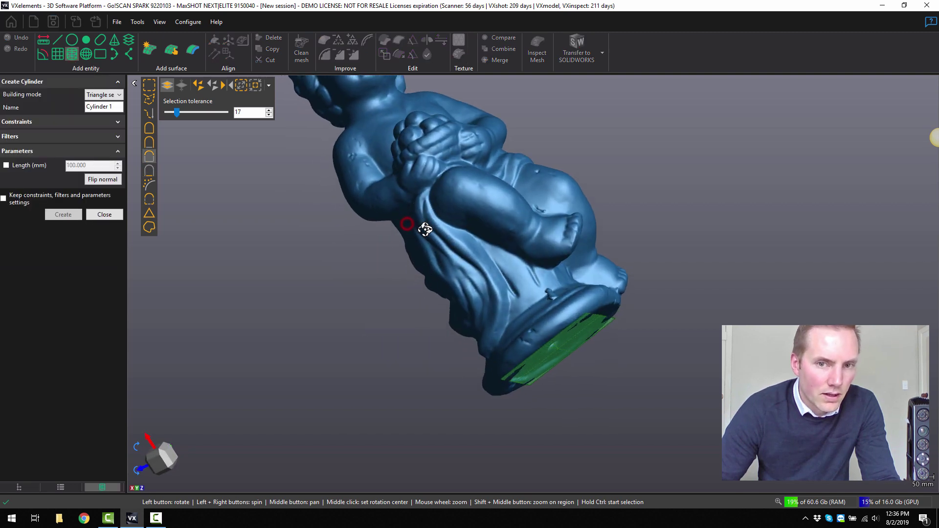
left_click(506, 267)
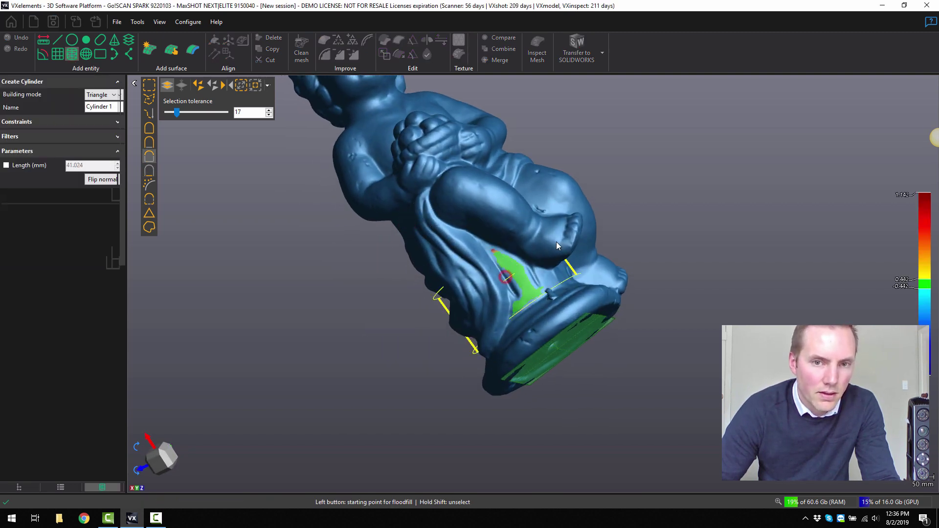
left_click_drag(526, 246, 502, 222)
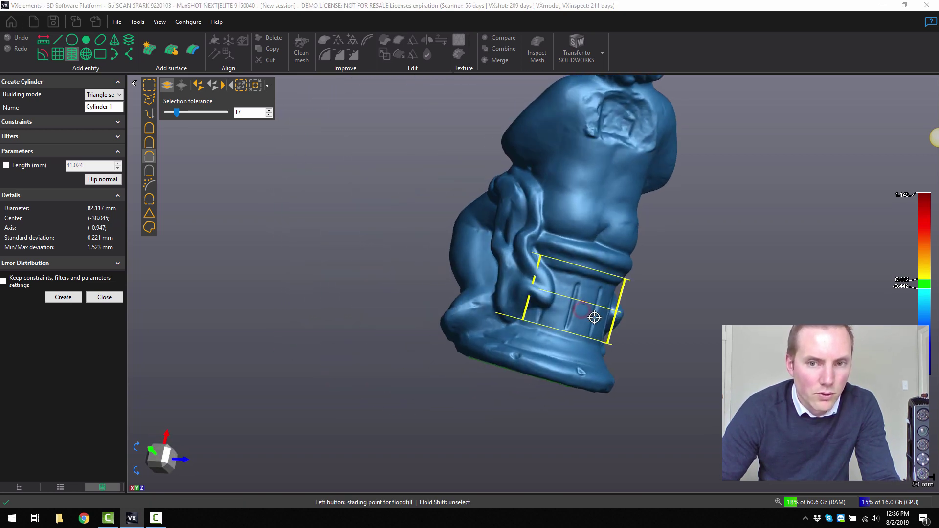
left_click(599, 315, "ctrl")
left_click_drag(561, 315, 390, 285)
left_click(66, 297)
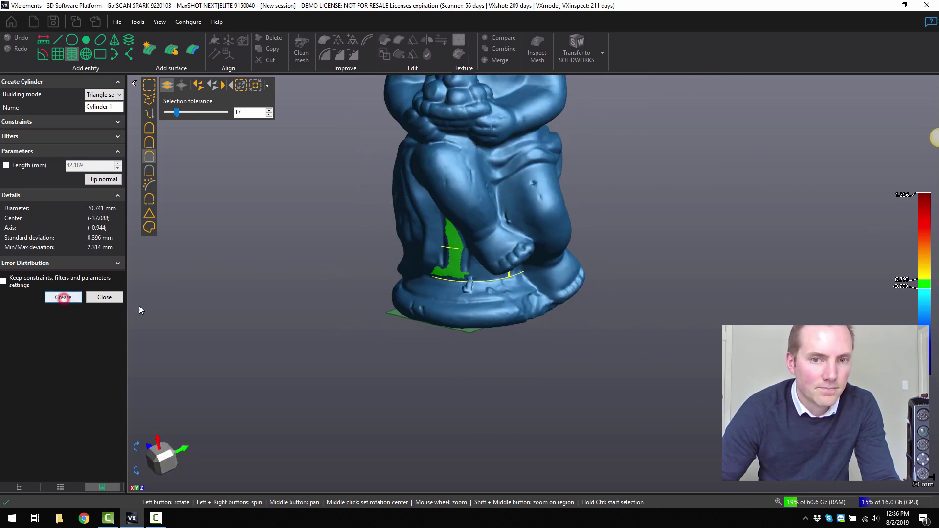
left_click(98, 217)
Set up an alignment to the origin that constrains Plane 1 to the XY Plane
middle_click_drag(404, 281, 403, 377)
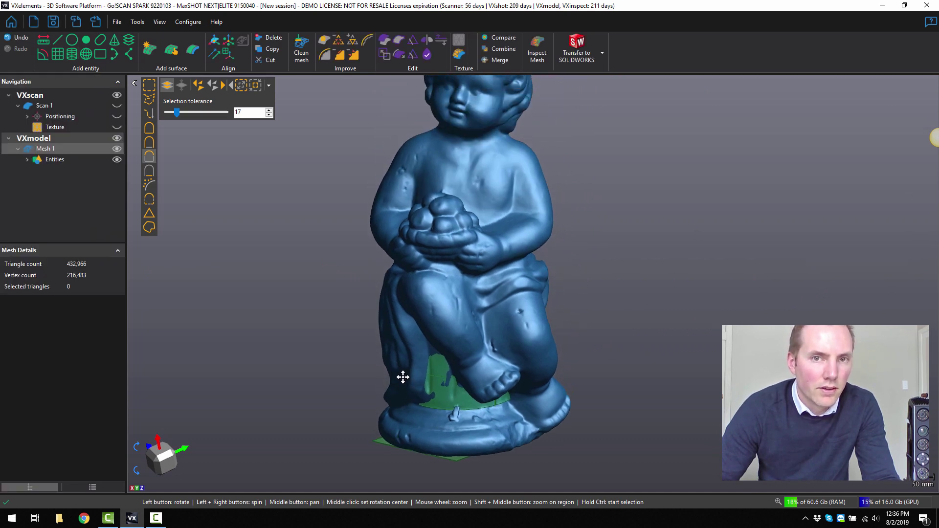
left_click(214, 45)
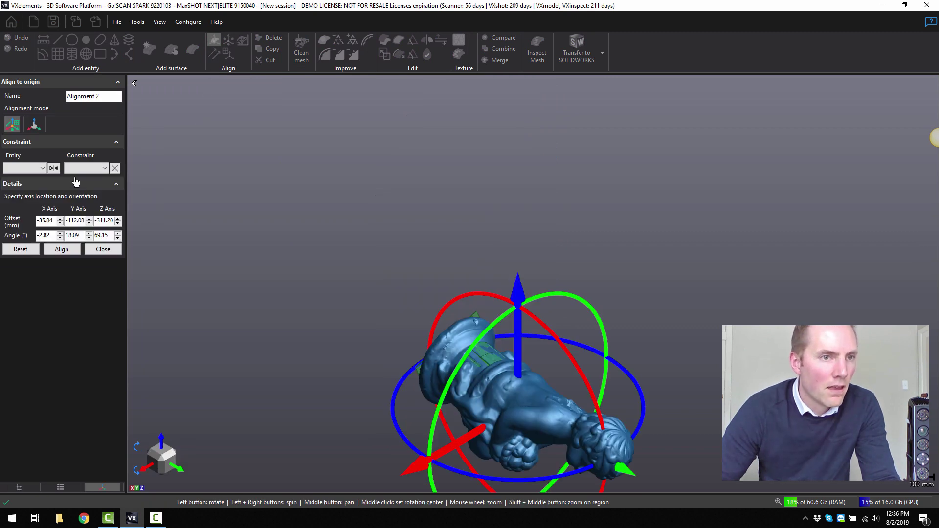
left_click(41, 168)
left_click(22, 193)
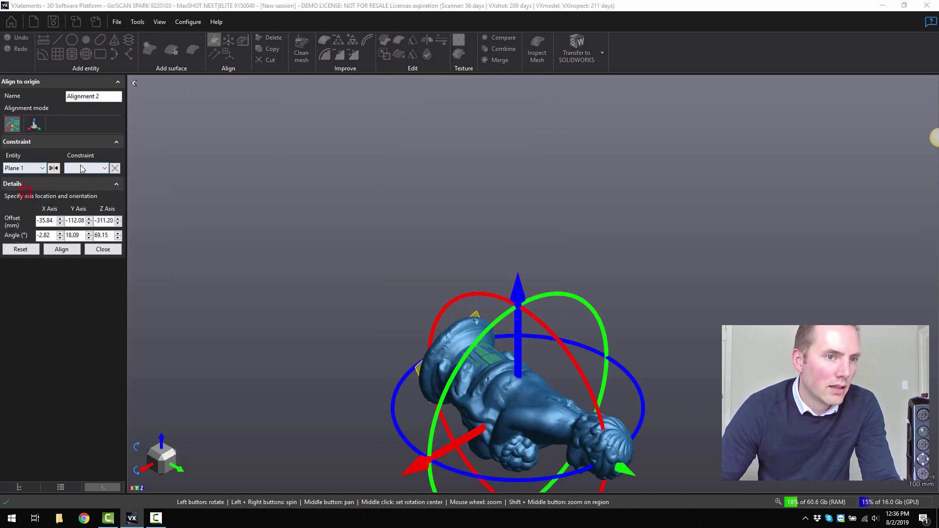
left_click(81, 168)
left_click(79, 178)
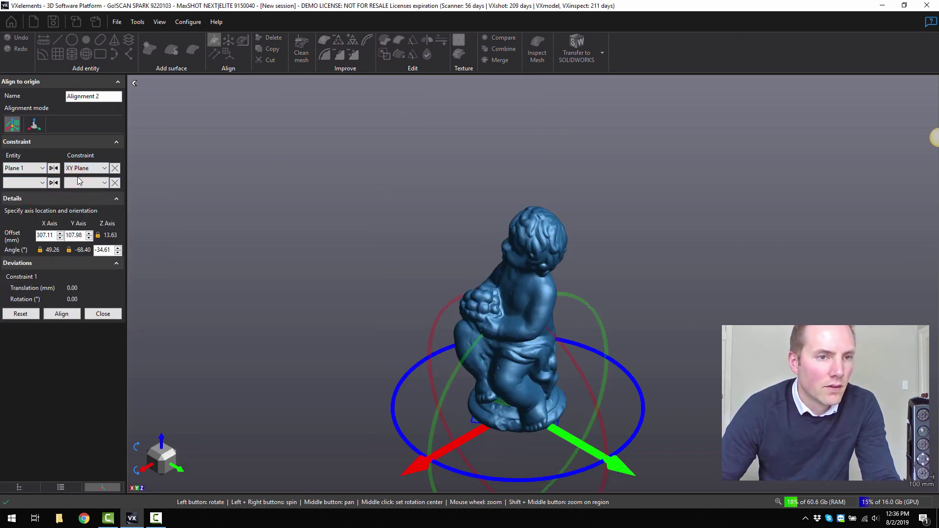
left_click_drag(362, 323, 260, 291)
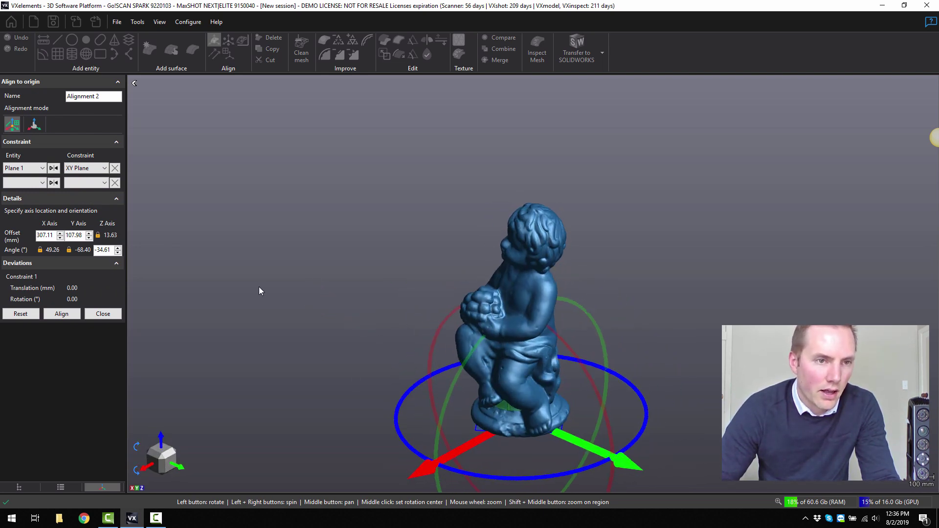
Add a second alignment constraint matching Cylinder 1 to the Z Axis
left_click(25, 184)
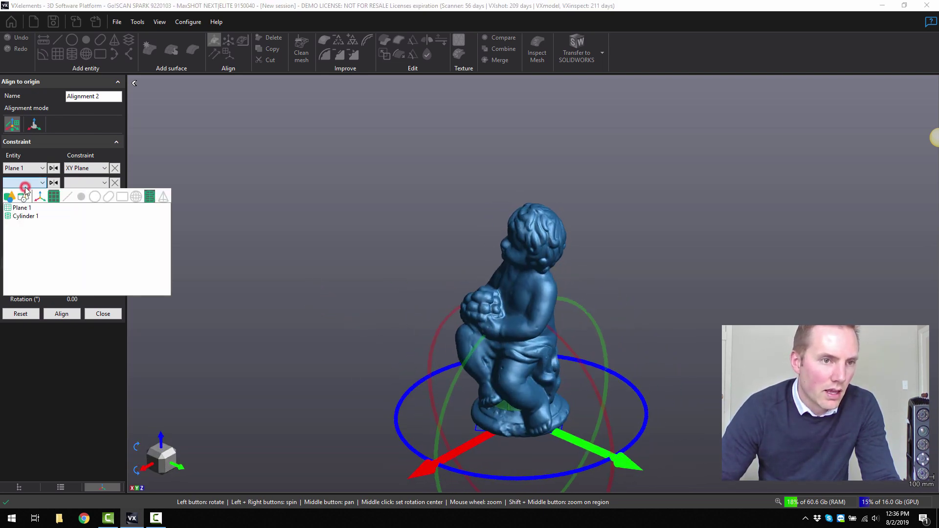
left_click(24, 216)
left_click(84, 182)
left_click(76, 192)
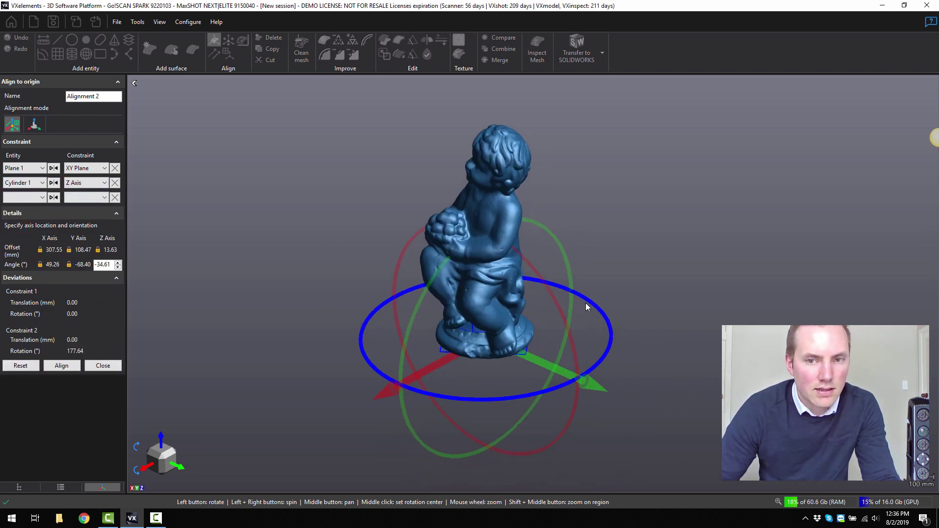
Rotate the statue about the Z axis to an angle of about -2.04° so it faces along the X axis, and apply the alignment
left_click_drag(591, 305, 456, 224)
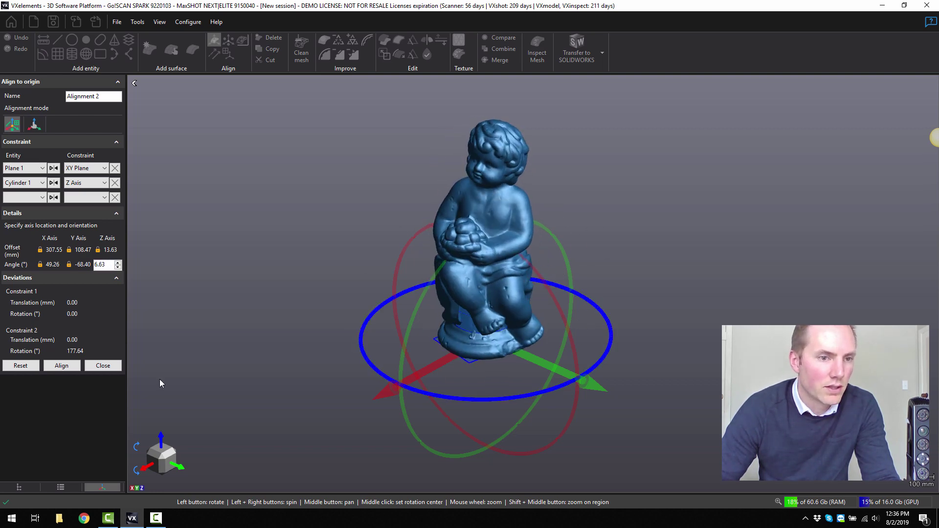
left_click(161, 451)
scroll(237, 261, "down", 3)
scroll(381, 320, "down", 3)
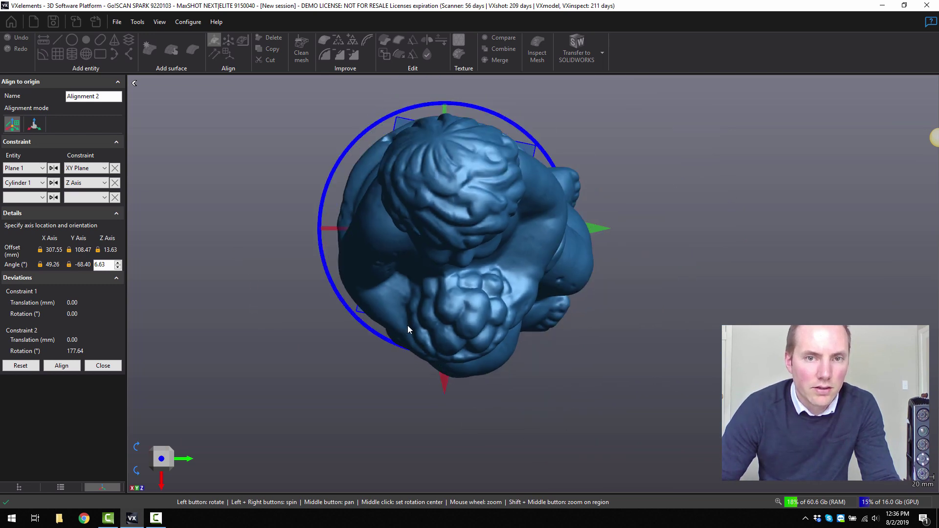
left_click_drag(461, 142, 480, 138)
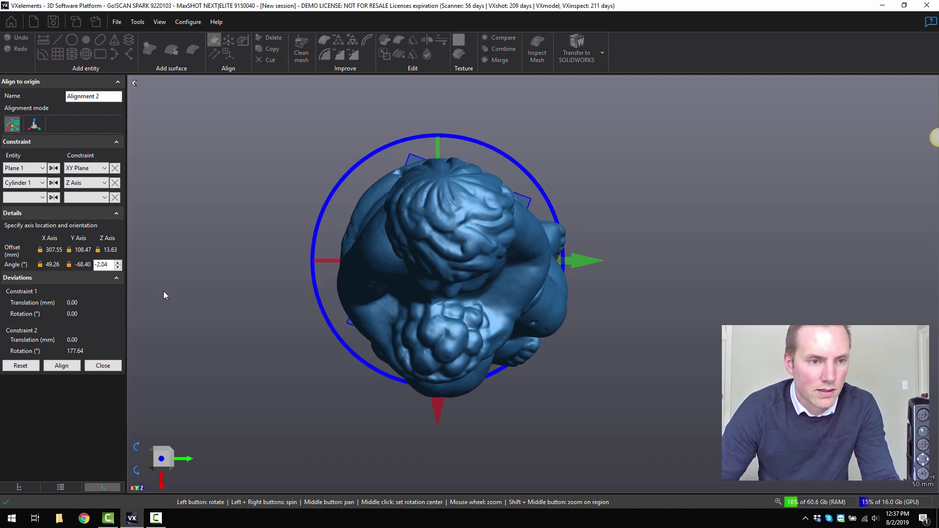
left_click(61, 366)
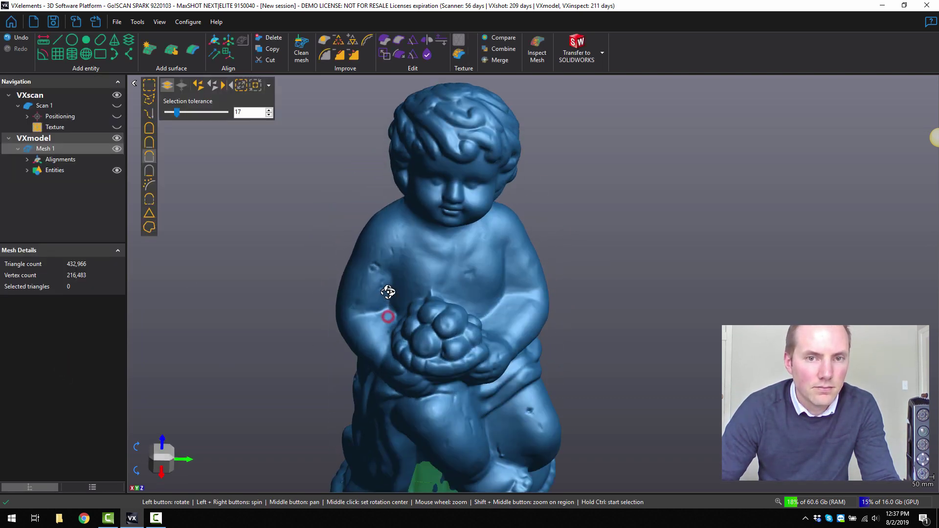
mouse_move(403, 276)
left_mouse_down()
mouse_move(433, 284)
mouse_move(452, 275)
left_mouse_up()
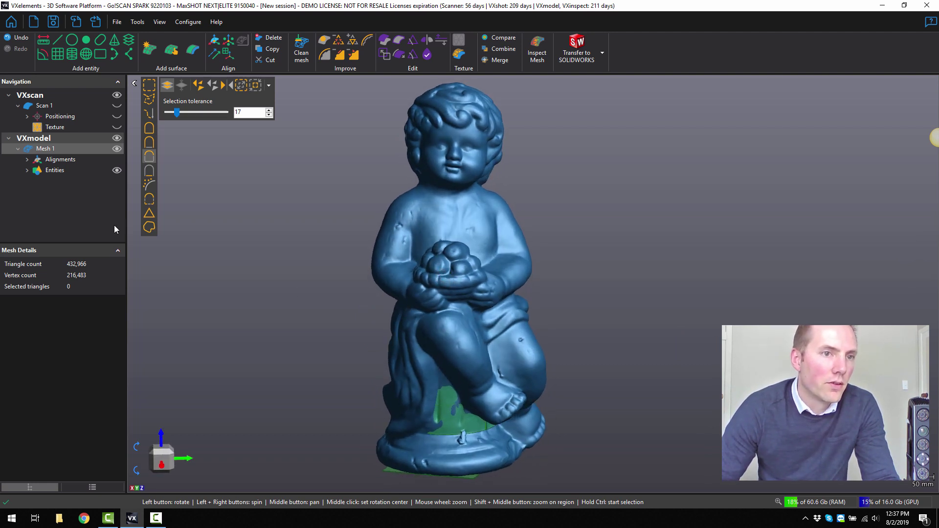
Apply the complete alignment of Mesh 1 to the original textured Scan 1
left_click(43, 105)
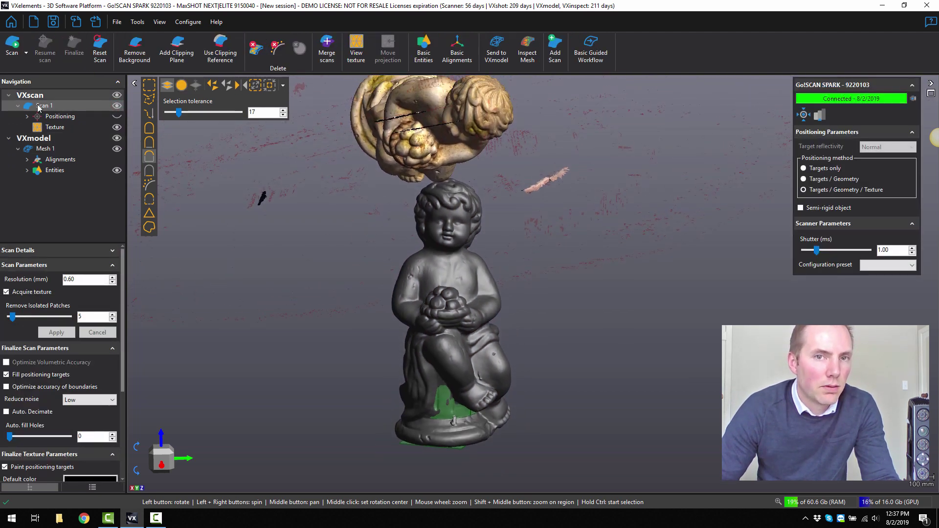
left_click(458, 64)
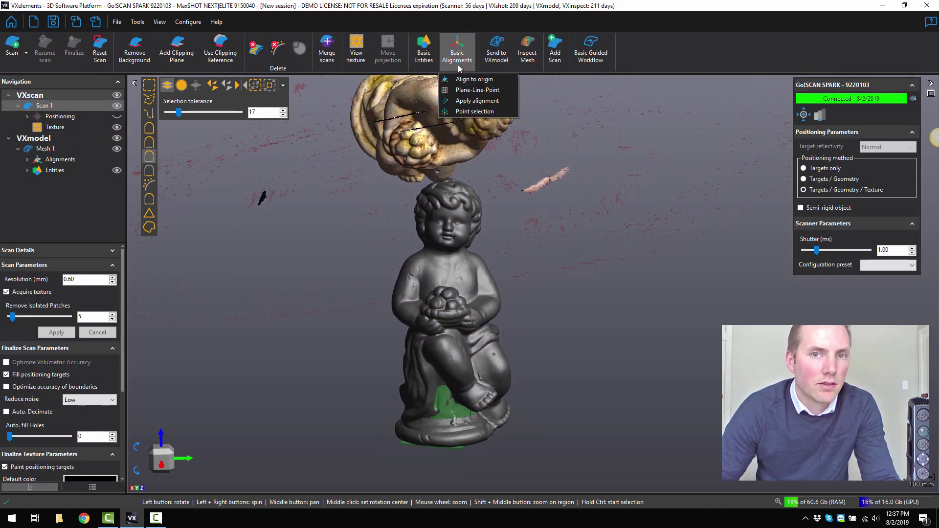
left_click(459, 101)
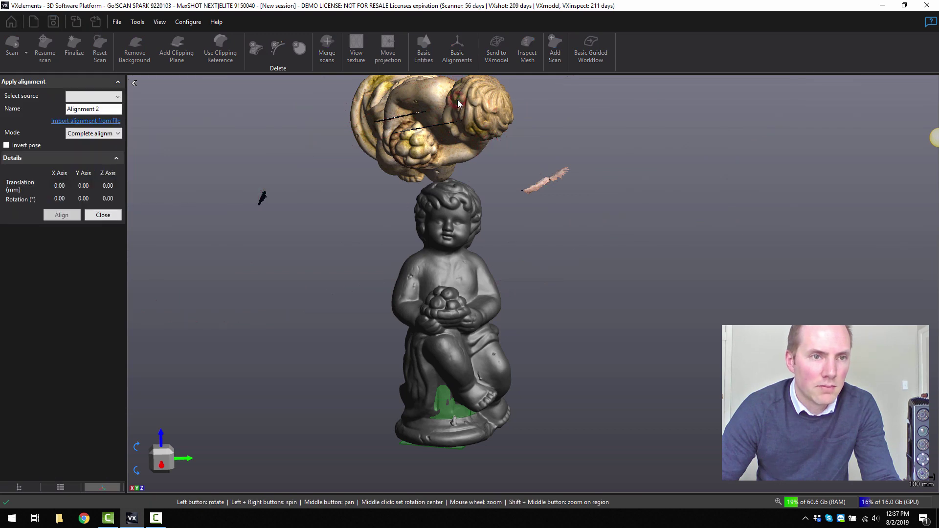
left_click(111, 96)
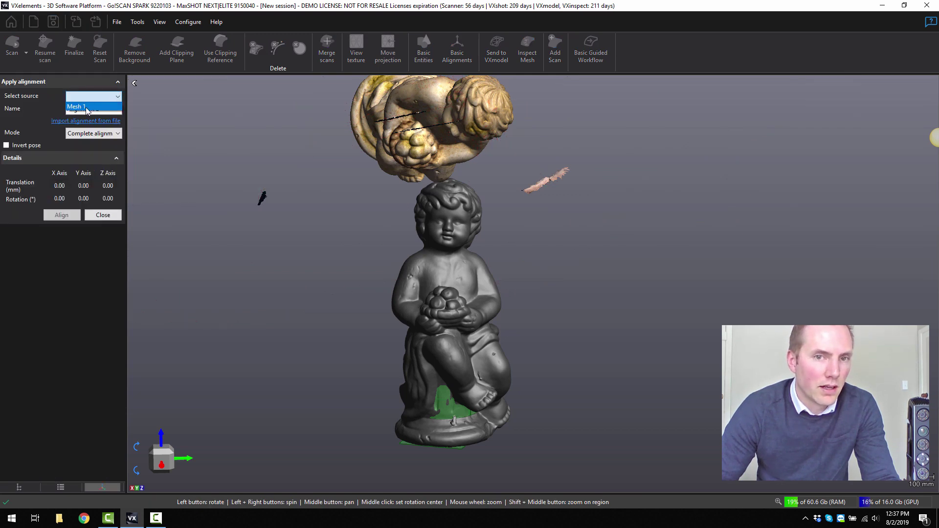
left_click(87, 106)
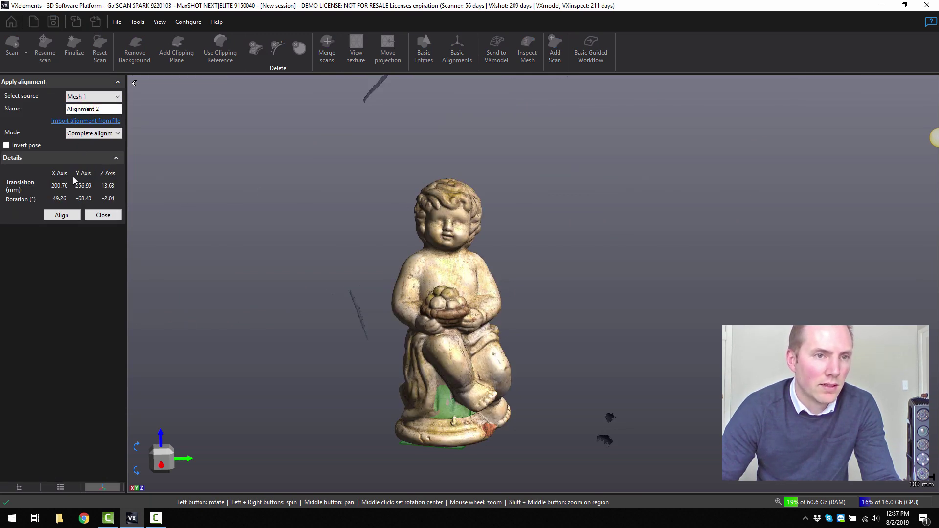
left_click(61, 215)
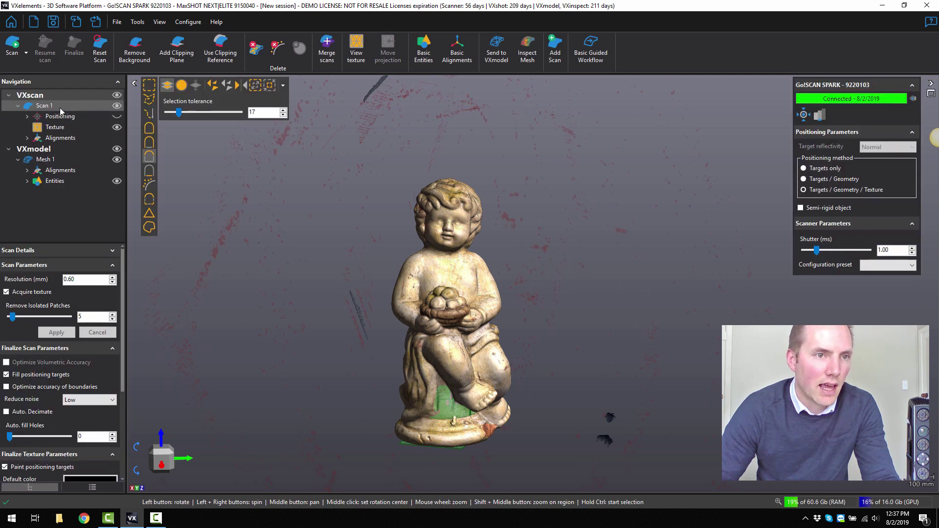
Hide Scan 1 and the entities of Mesh 1 so that only the cleaned statue mesh is displayed
left_click(117, 106)
left_click_drag(377, 267, 395, 289)
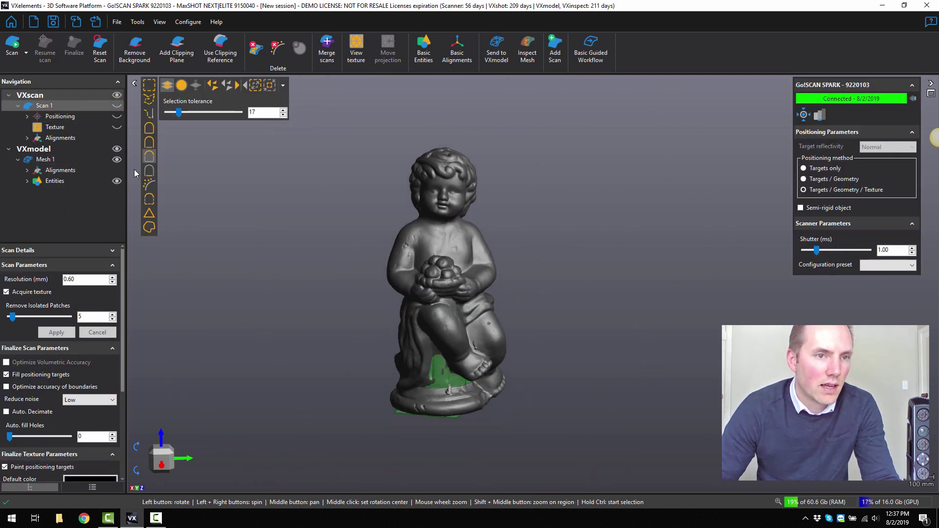
left_click(117, 181)
middle_click_drag(424, 298, 456, 299)
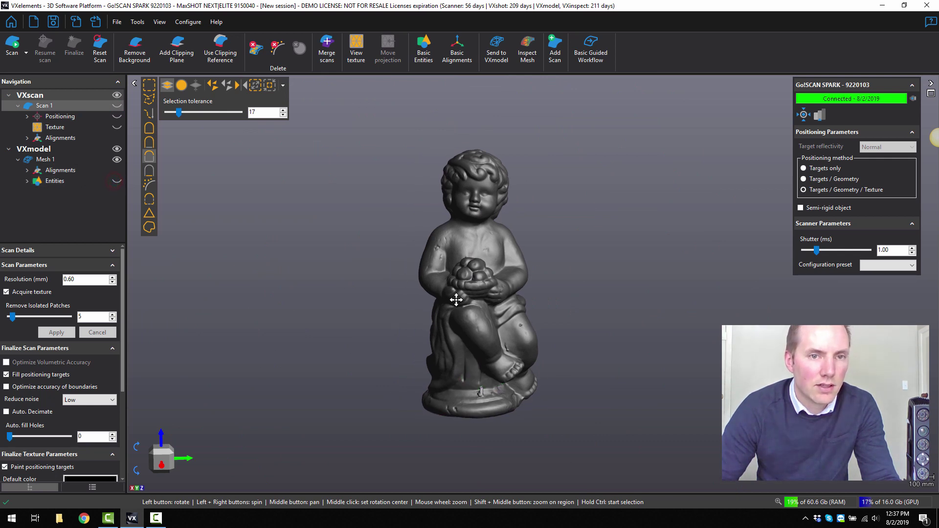
Transfer the scan's colour texture onto the cleaned Mesh 1 and check the textured statue up close
left_click(66, 157)
scroll(477, 324, "up", 2)
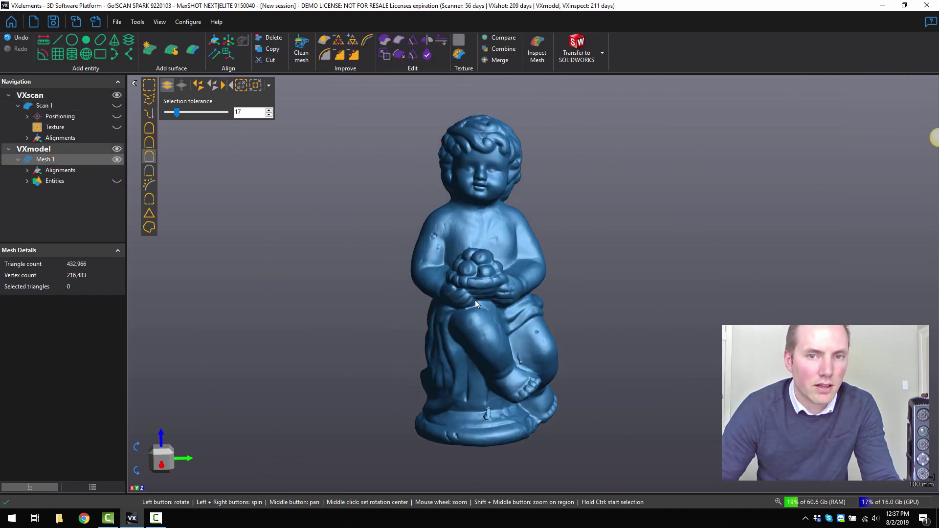
left_click_drag(480, 299, 476, 296)
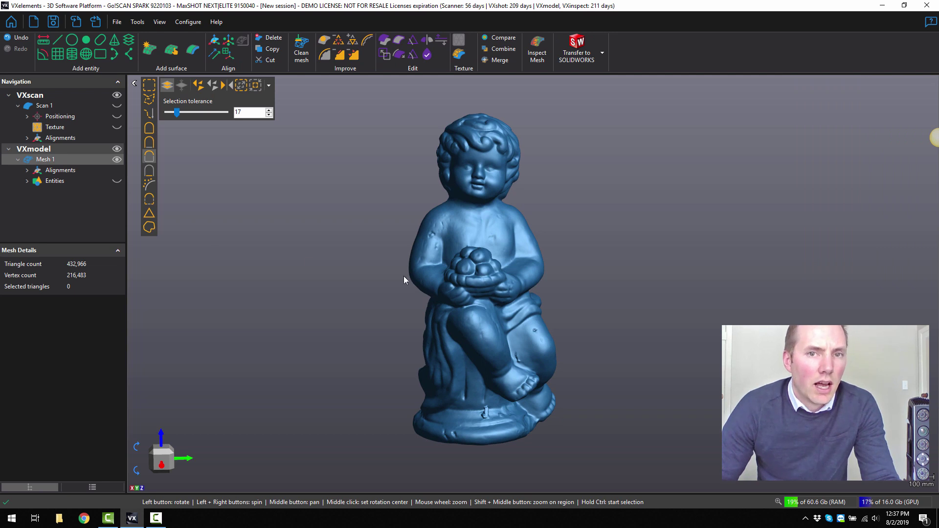
left_click(460, 59)
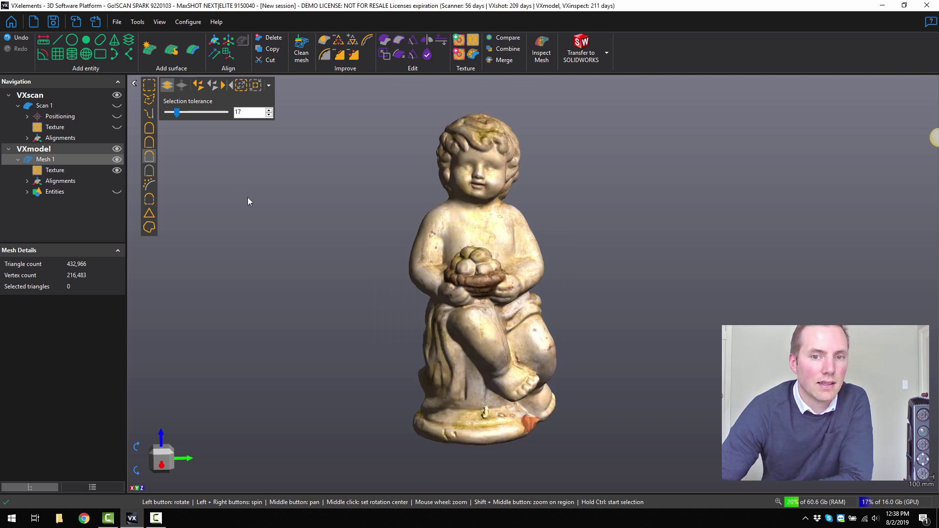
left_click_drag(518, 317, 482, 310)
scroll(510, 182, "up", 6)
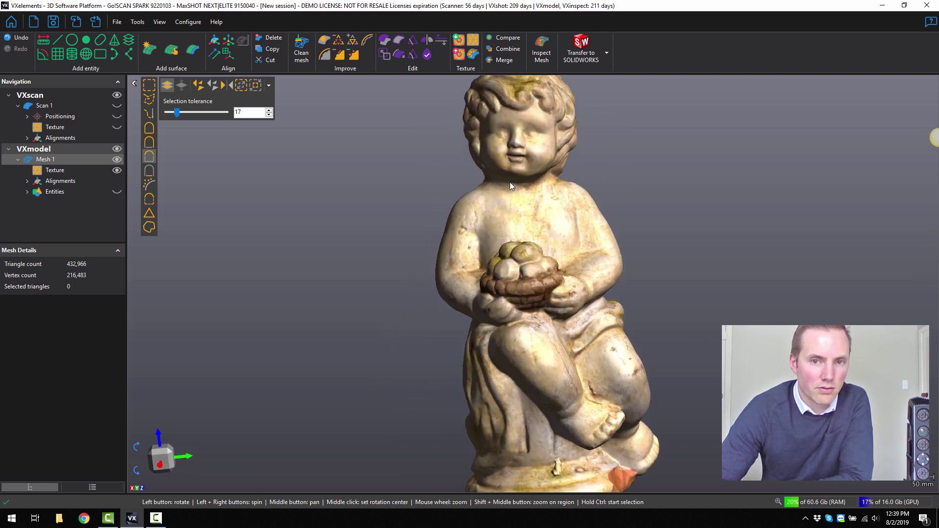
left_click_drag(480, 265, 631, 274)
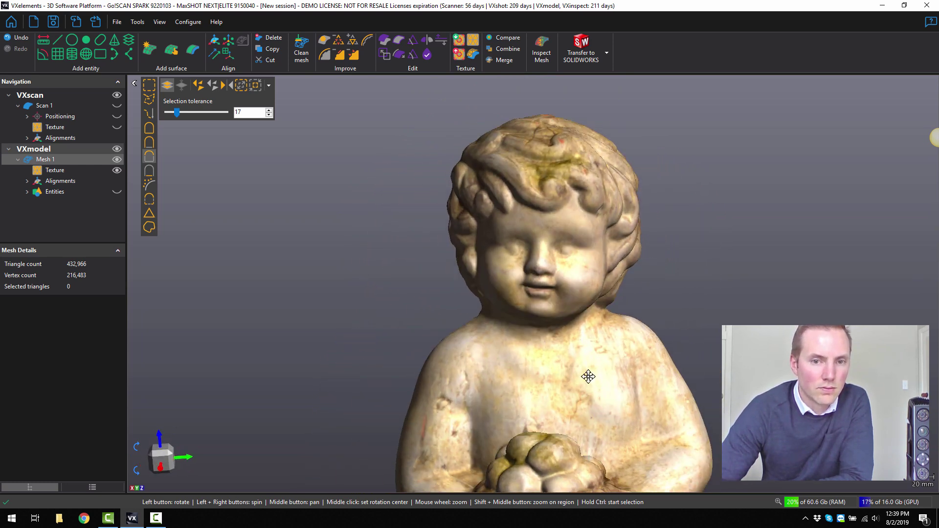
scroll(512, 269, "down", 4)
scroll(520, 247, "down", 3)
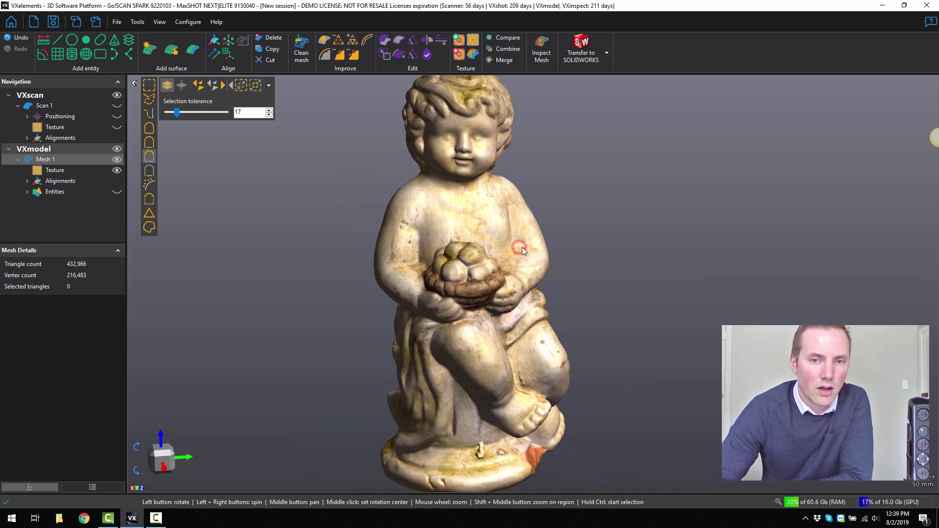
Export Mesh 1 to the Desktop as a Wavefront OBJ file named 3D_DEMO_GOSCAN_SPARK
right_click(48, 163)
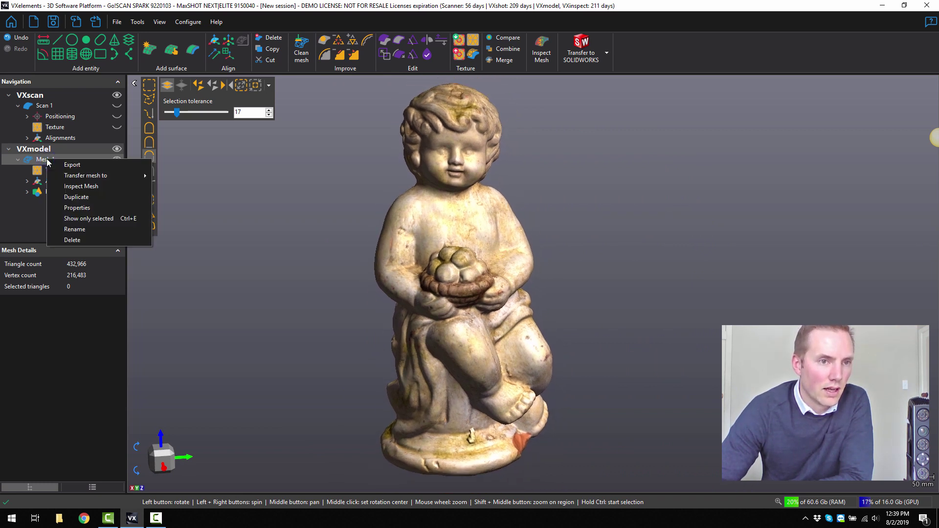
left_click(55, 165)
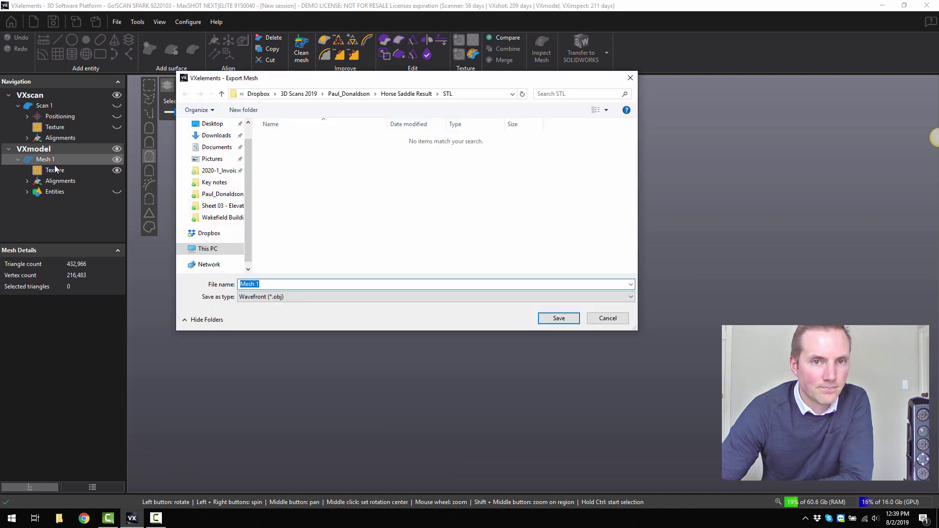
left_click(259, 94)
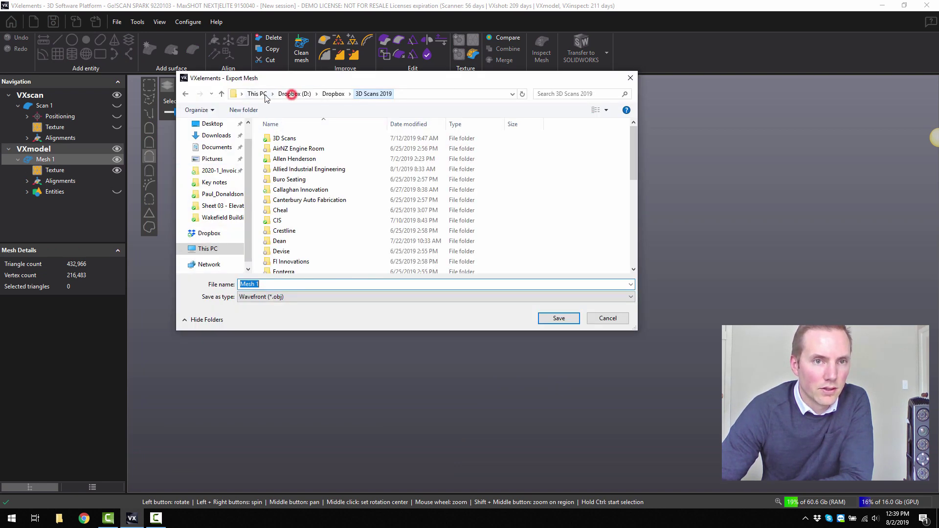
left_click(259, 94)
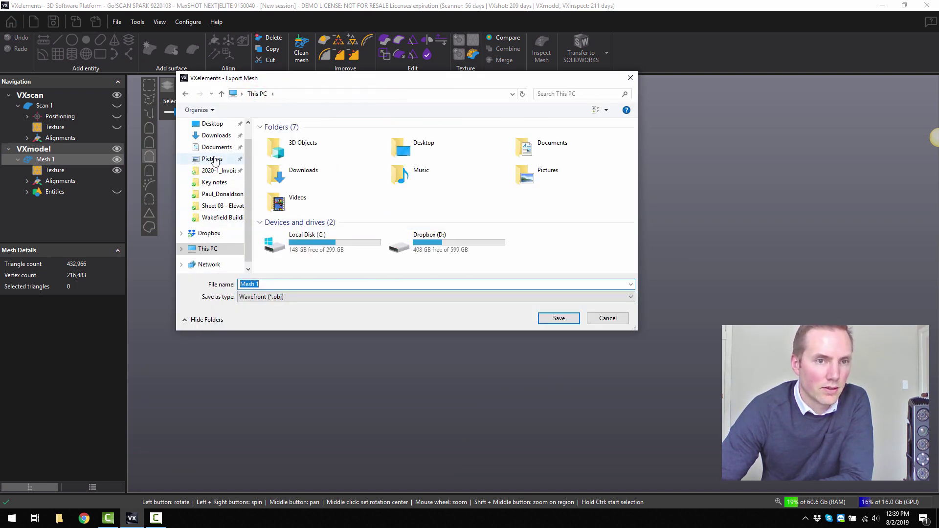
left_click(213, 127)
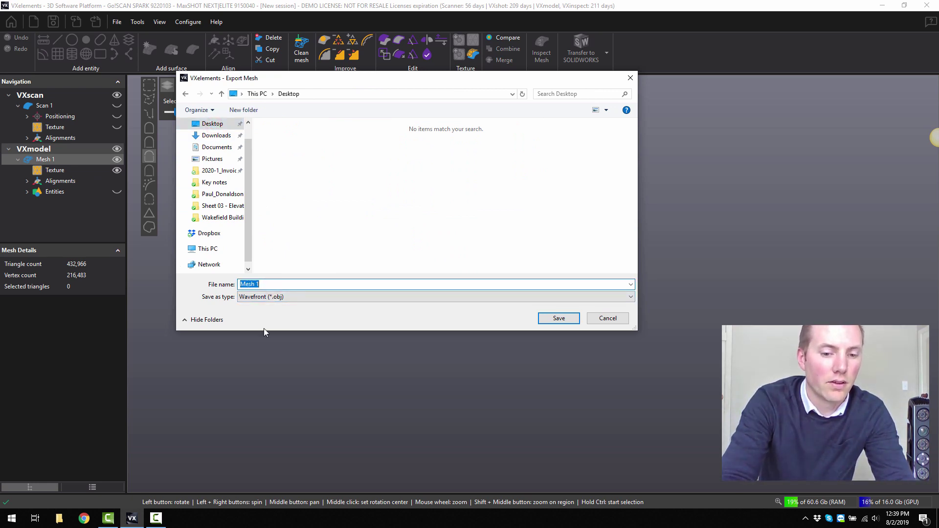
type("3D")
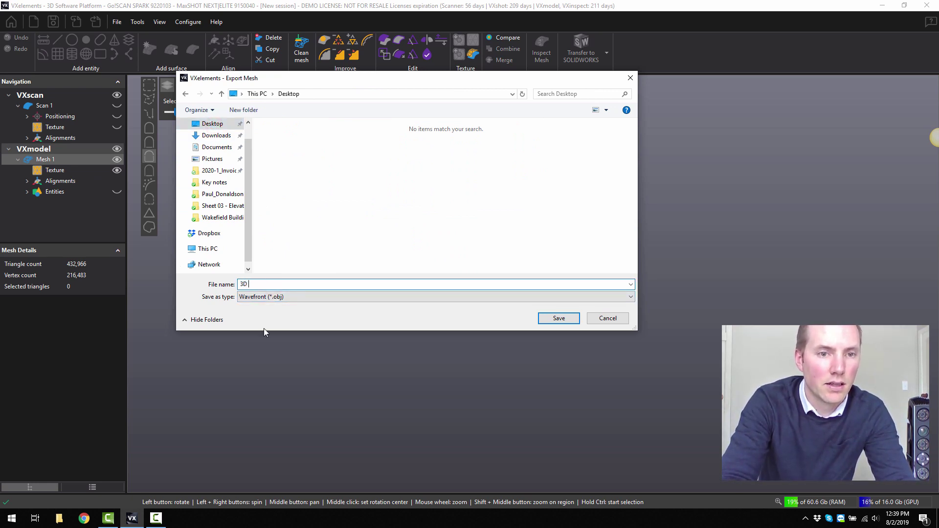
type("_DEMO")
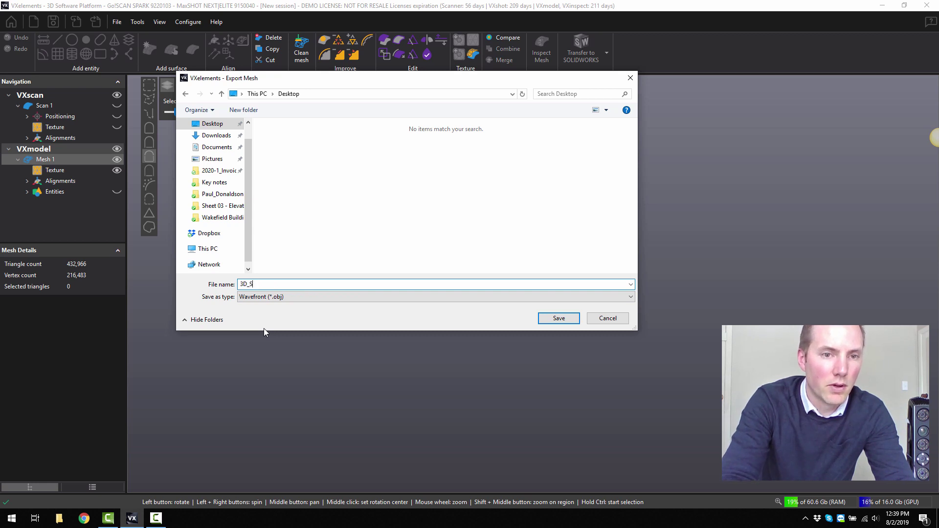
type("_GOSCAN")
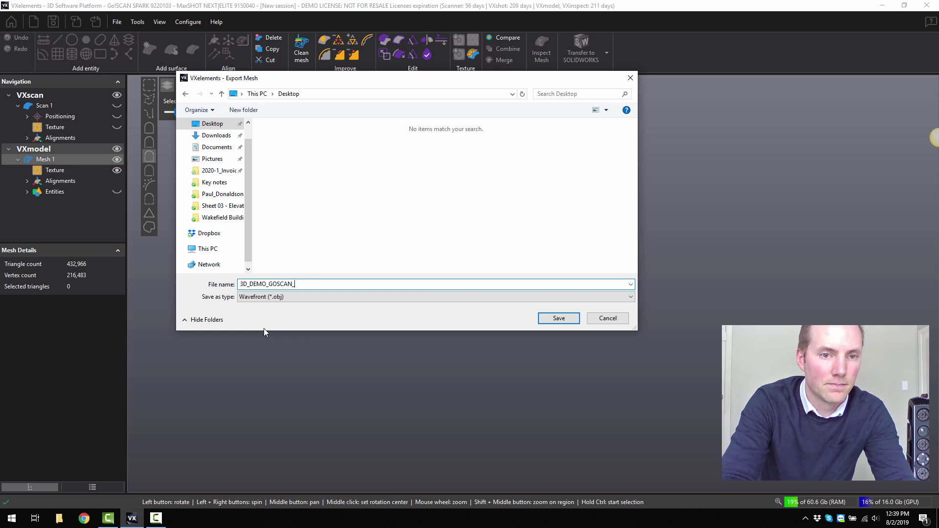
type("_SPARK")
key("Return")
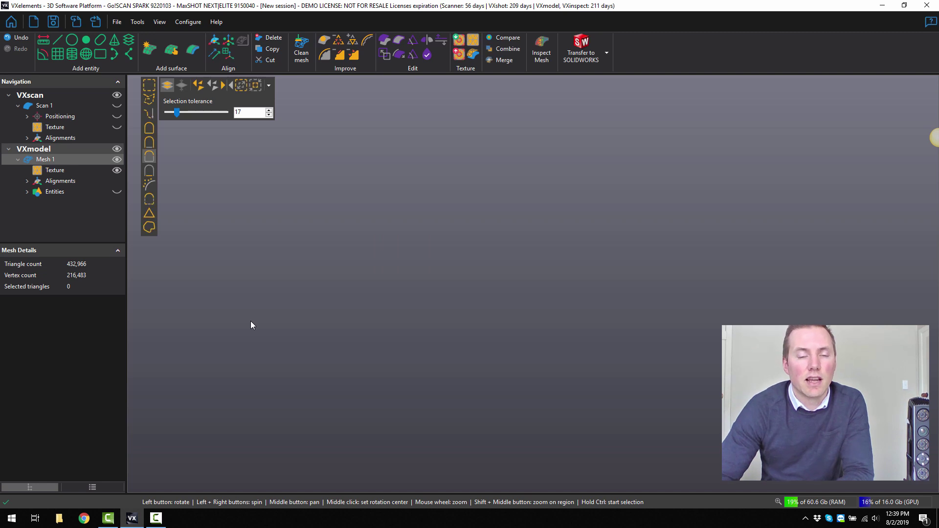
Switch to Chrome and open the Go!Scan 3D Scanner product page on the Professional CAD Systems website in a new tab
left_click(85, 518)
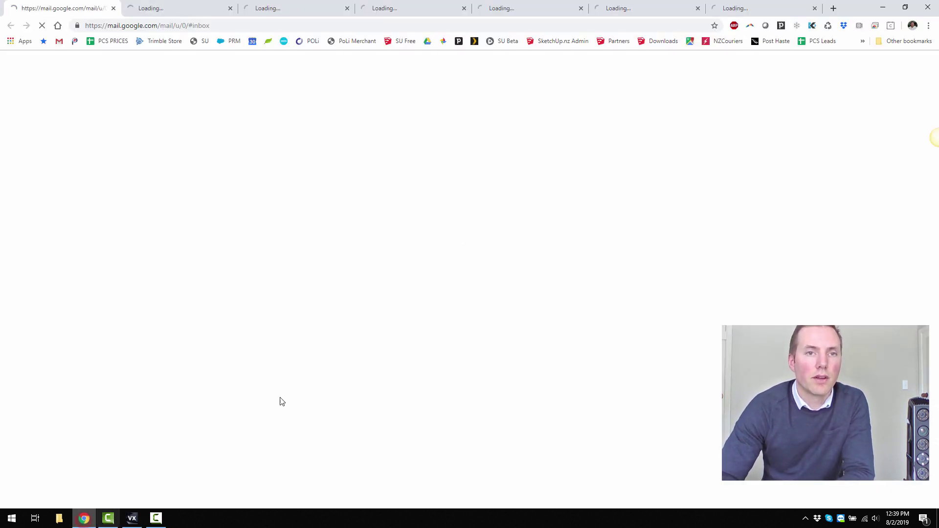
left_click(834, 8)
left_click(75, 41)
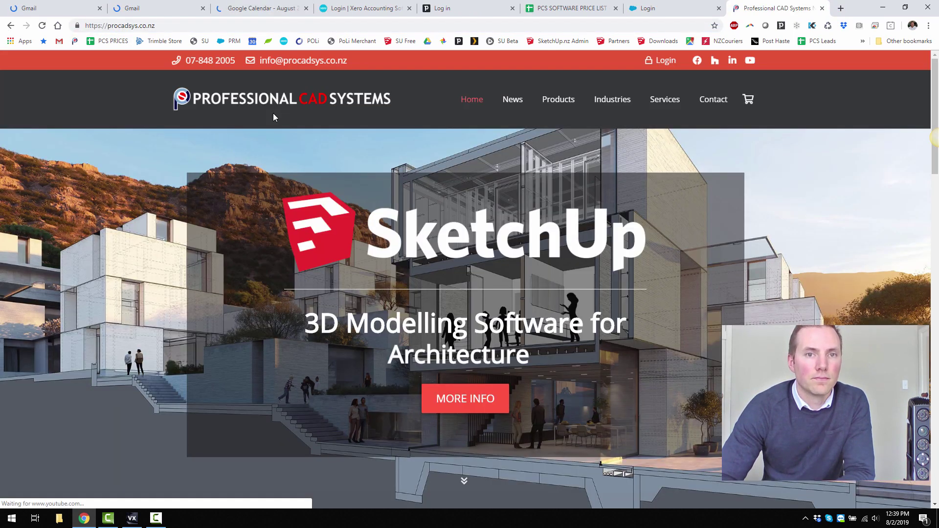
mouse_move(559, 102)
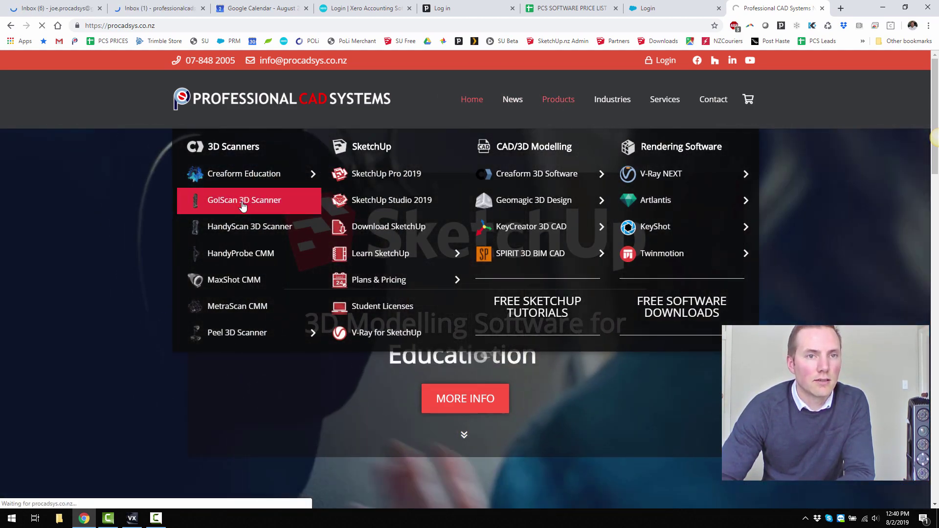
left_click(243, 201)
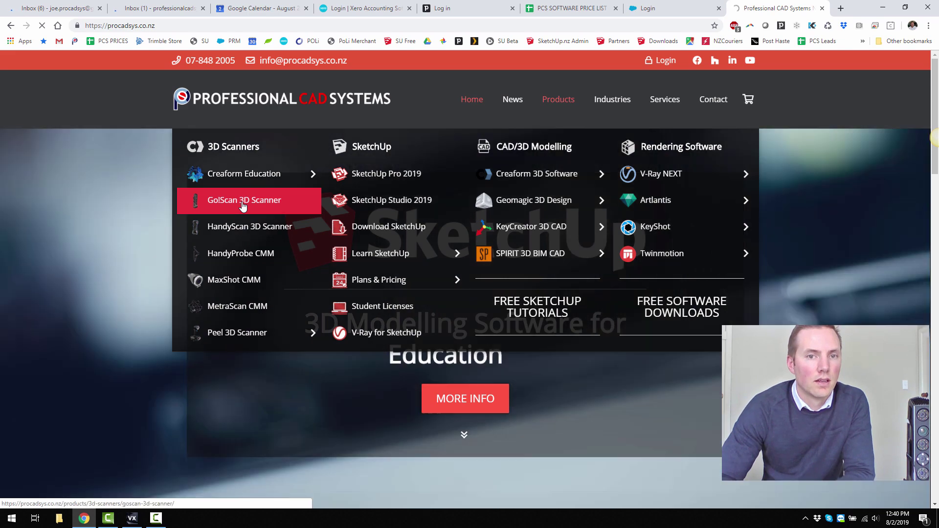
Look through the Go!SCAN 3D page down to its quote request form
mouse_move(599, 246)
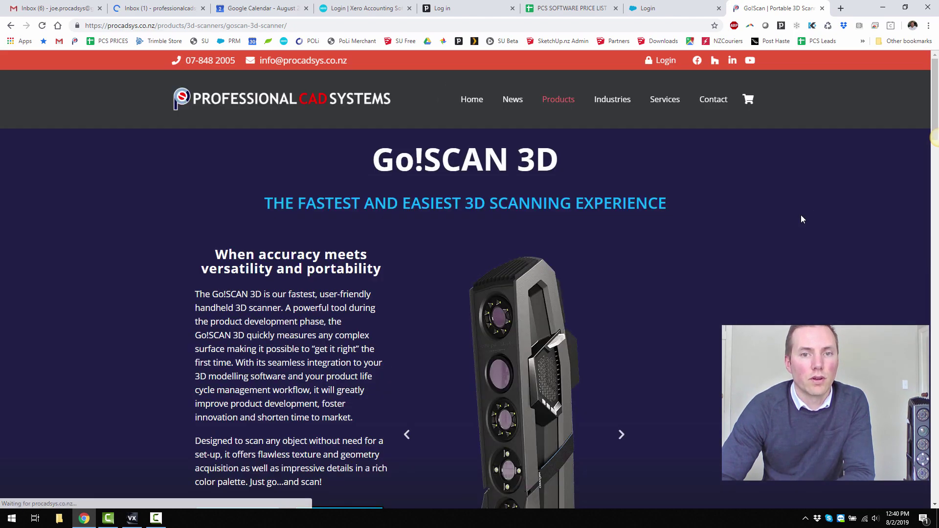
scroll(724, 288, "down", 8)
scroll(724, 301, "down", 15)
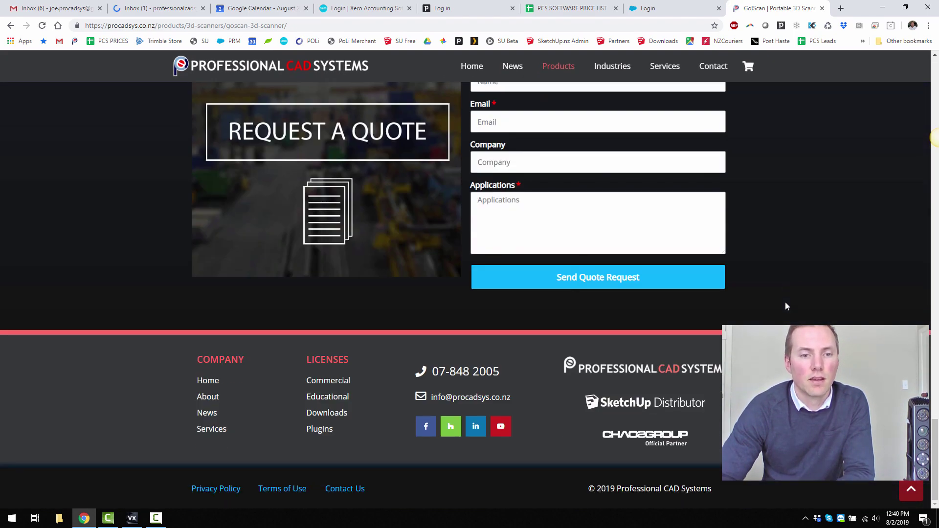
scroll(785, 301, "up", 2)
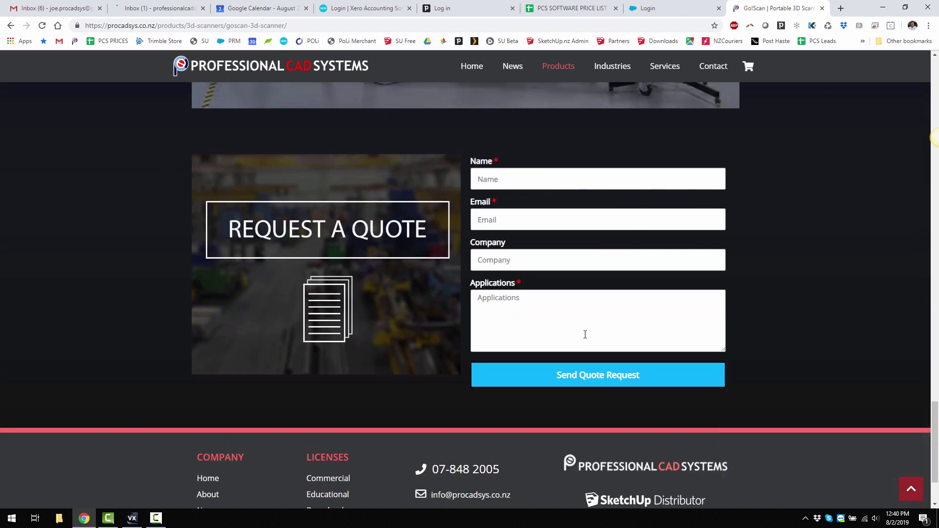